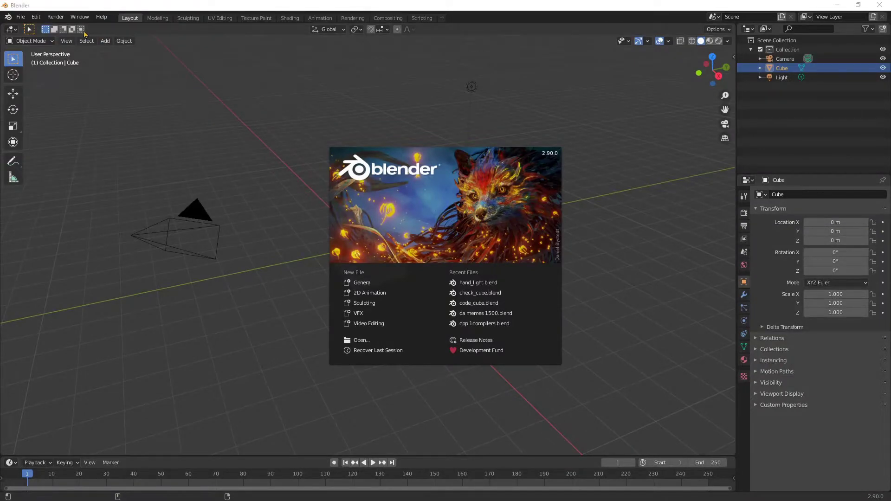
- Dismiss the splash screen and show the File > New template list
left_click(19, 18)
left_click(20, 17)
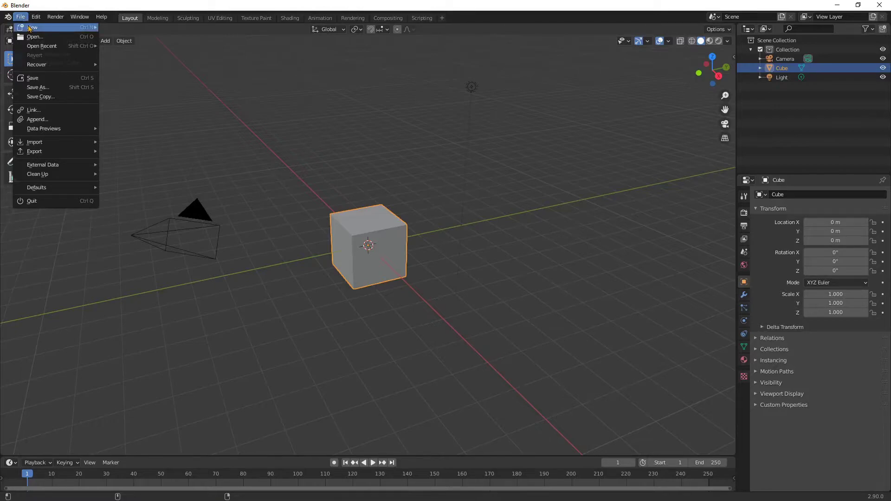
mouse_move(30, 27)
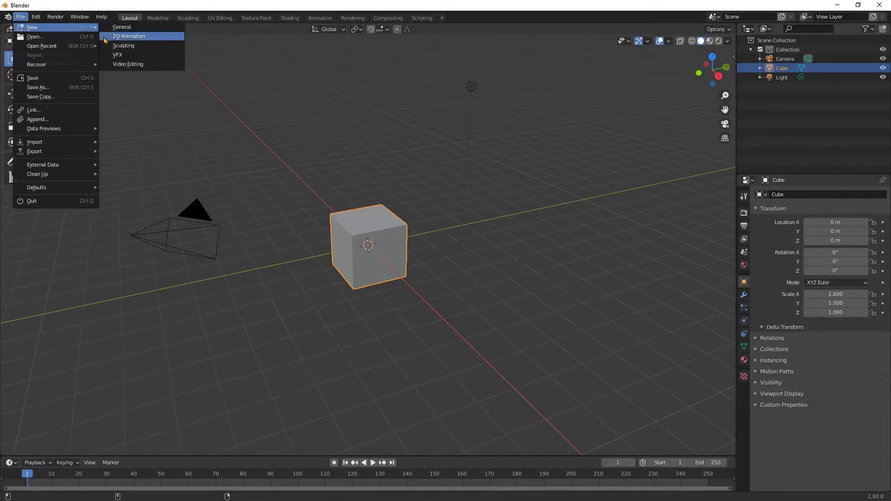
- Start a Video Editing project rendering FFmpeg video with the AAC audio codec
left_click(133, 65)
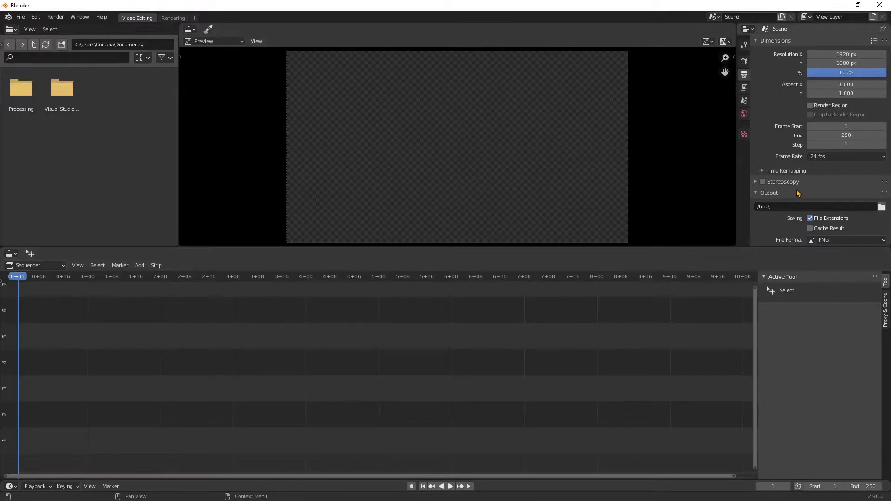
scroll(798, 193, "down", 4)
left_click(847, 163)
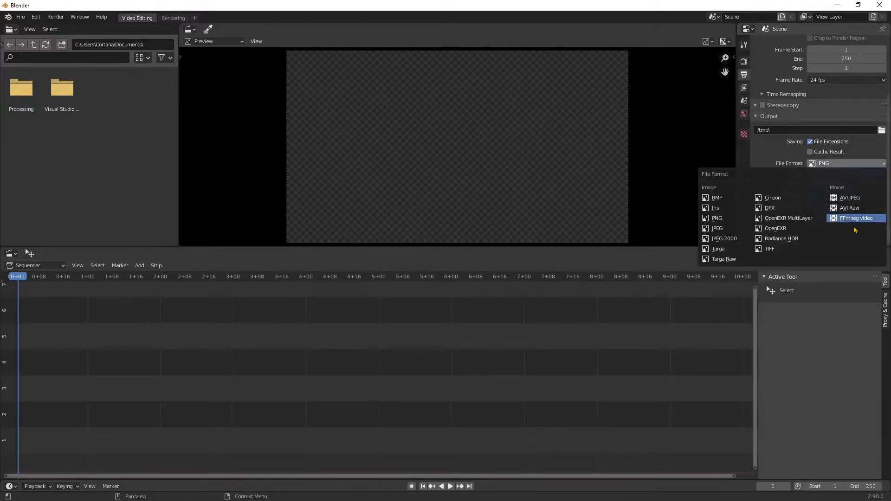
left_click(854, 221)
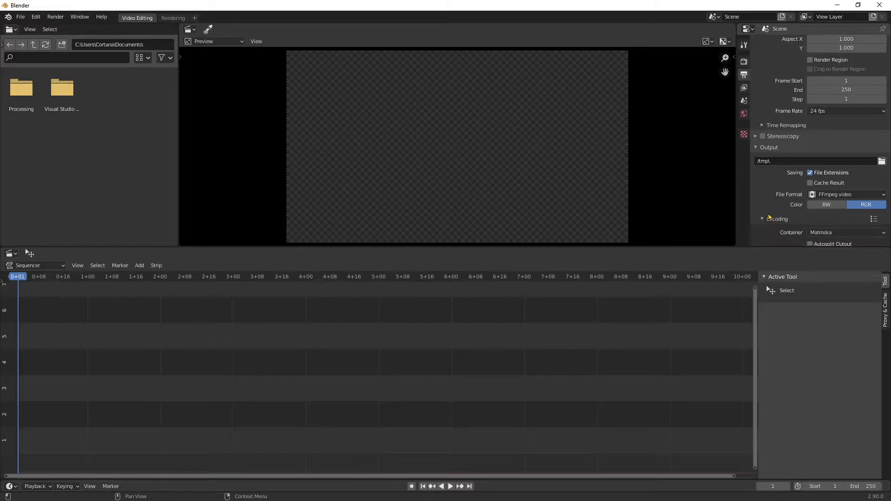
scroll(844, 211, "down", 2)
scroll(840, 212, "down", 4)
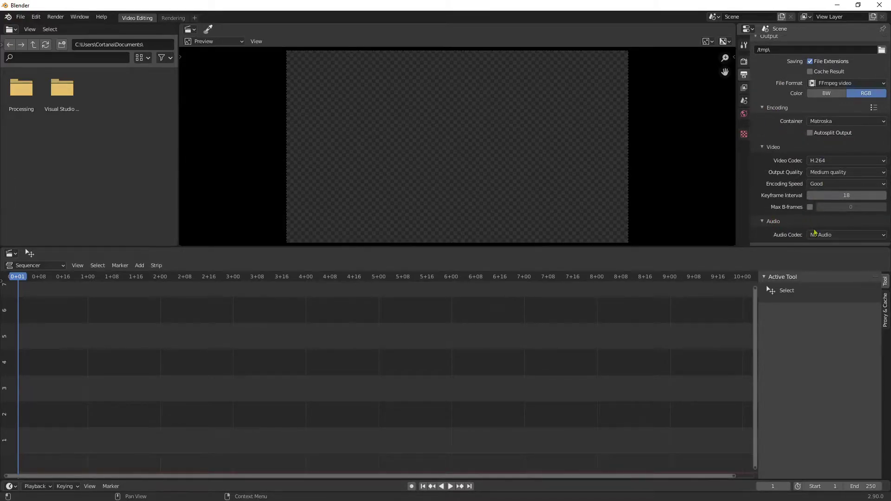
left_click(815, 234)
left_click(839, 258)
- Set the render output folder to D:\RENDER\
scroll(788, 214, "down", 2)
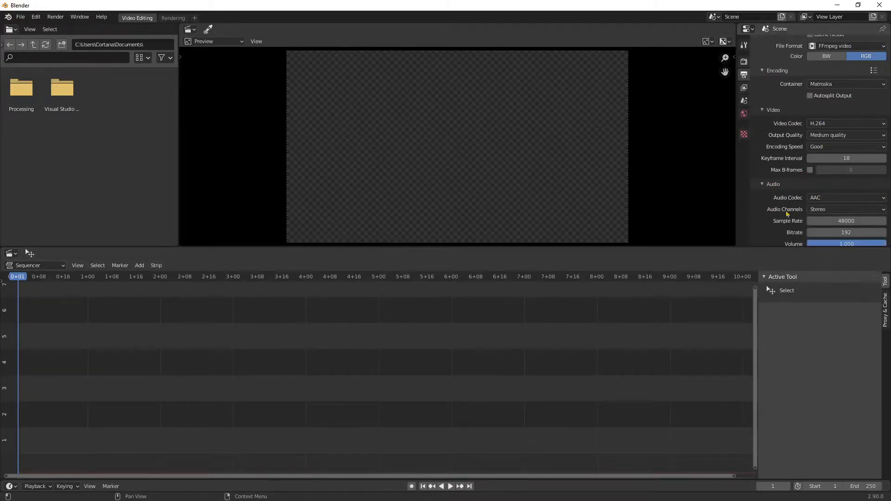
scroll(787, 214, "up", 6)
left_click(881, 124)
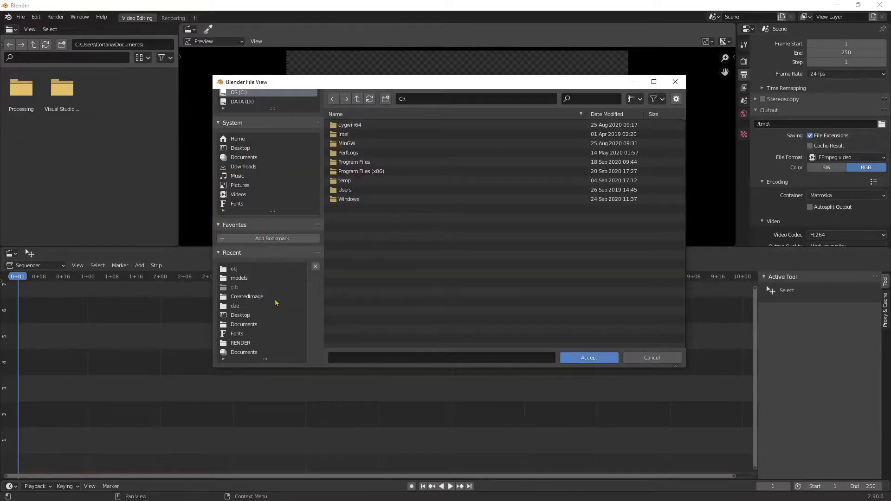
left_click(240, 343)
left_click(589, 358)
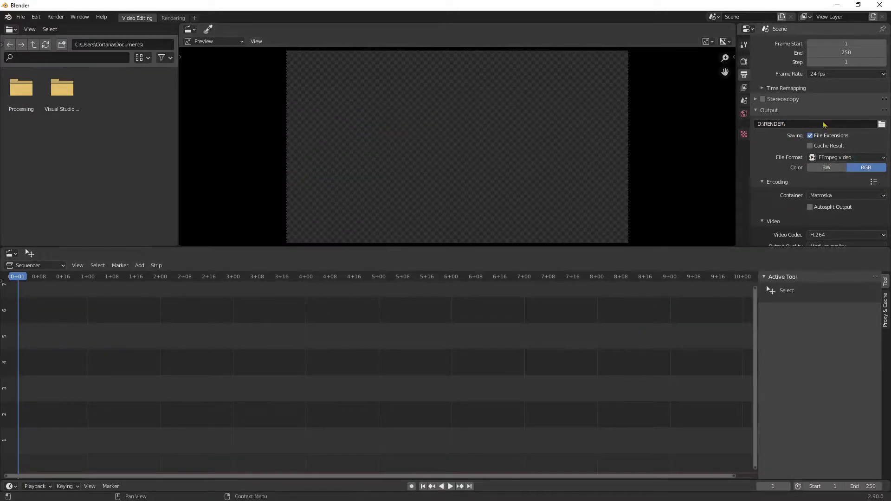
scroll(811, 223, "down", 2)
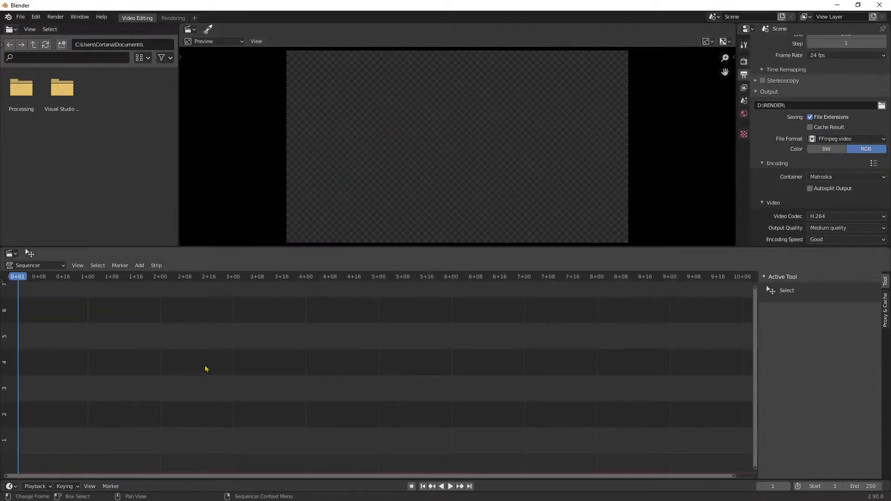
left_click(77, 44)
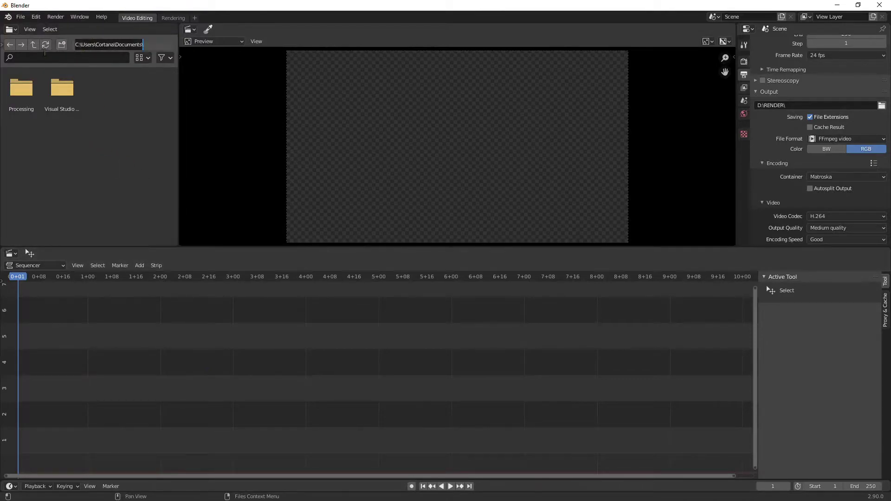
key("ctrl+a")
type("C:\\")
key("Return")
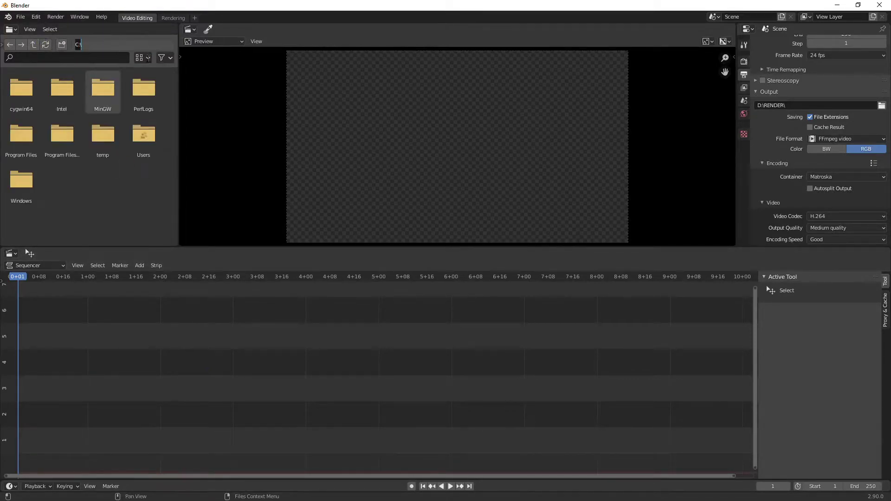
type("D:\\")
key("Return")
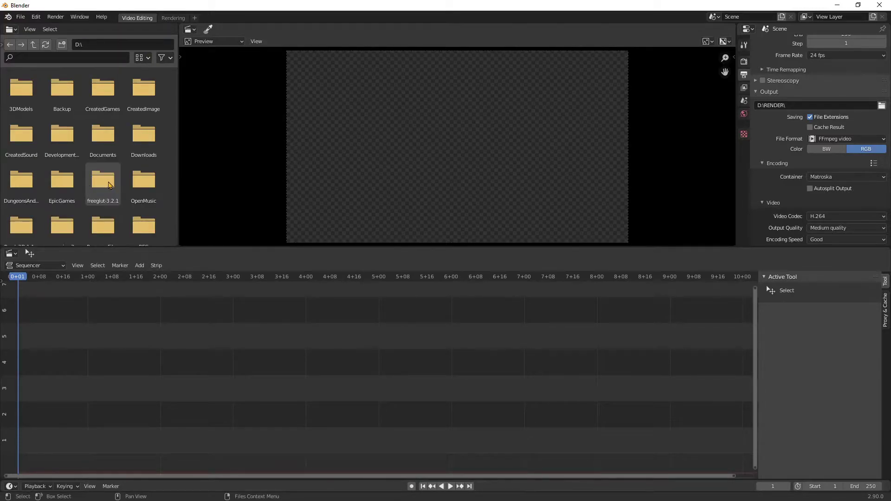
scroll(93, 181, "down", 2)
double_click(143, 179)
scroll(114, 181, "down", 1)
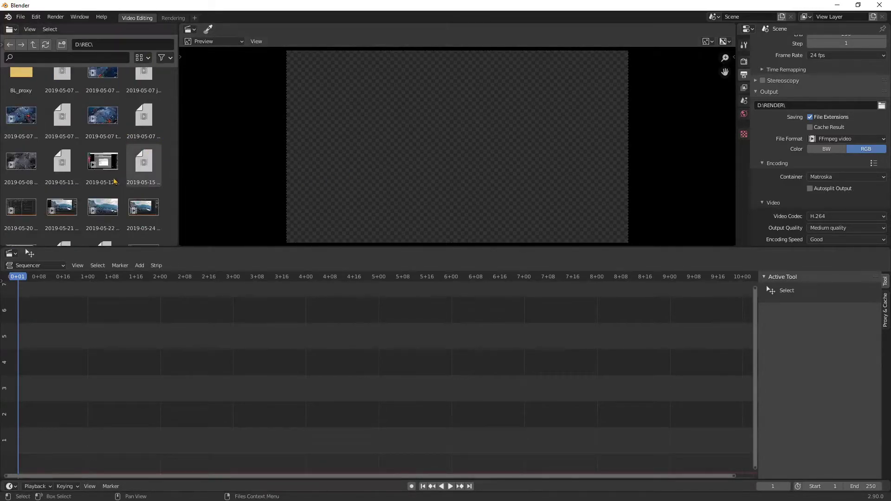
scroll(92, 135, "down", 5)
left_click_drag(93, 135, 378, 354)
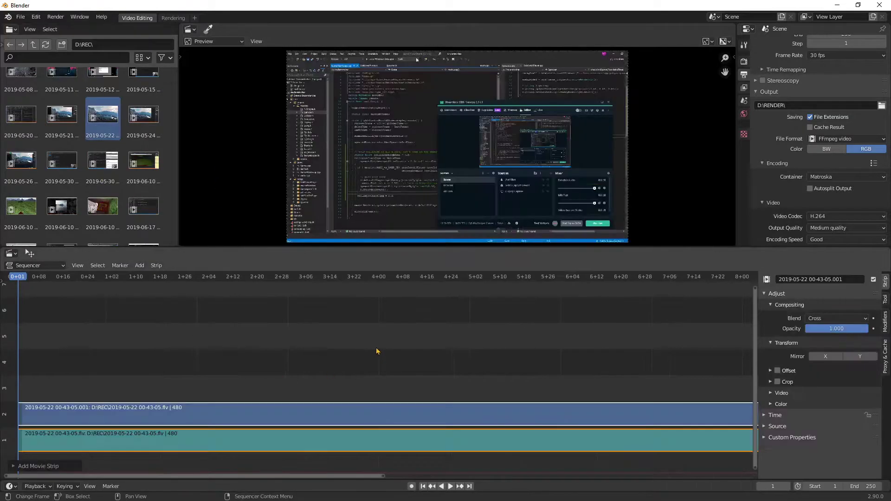
- Fit the timeline view, jump to the clip end, and set the End frame to 481
key("Home")
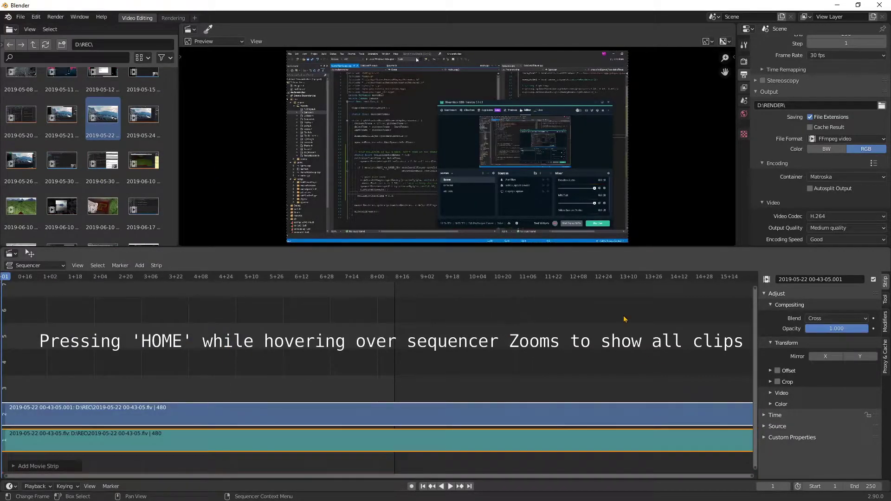
key("Page_Up")
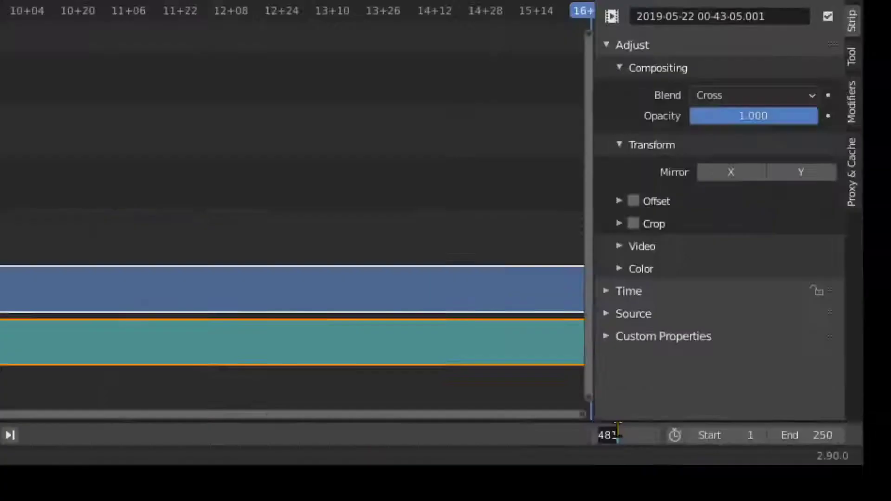
left_click(771, 486)
key("Escape")
left_click(871, 485)
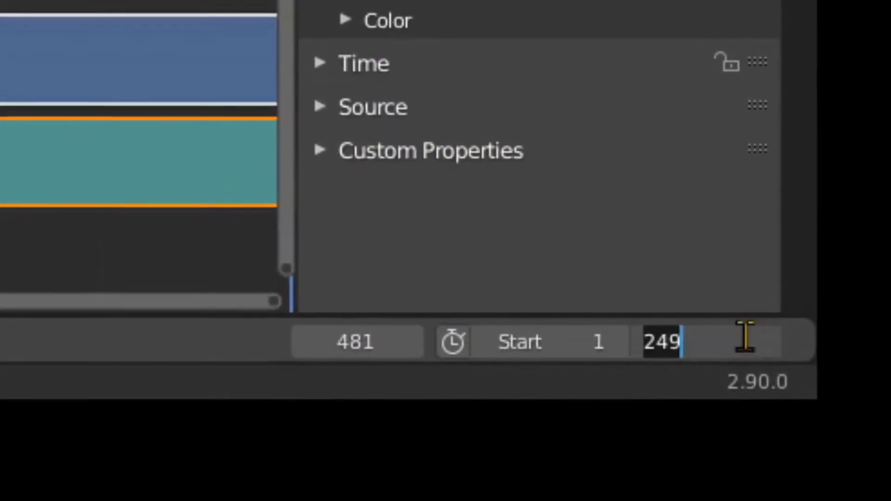
type("481")
key("Return")
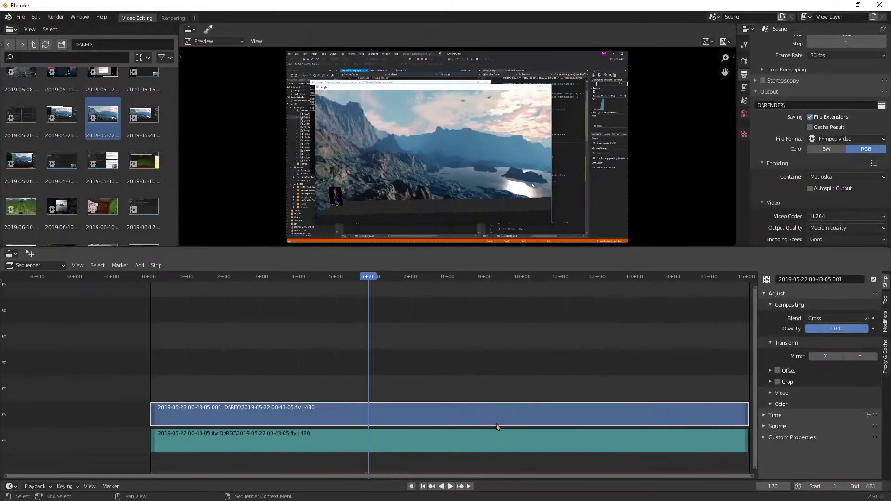
- Show the channel-1 audio waveform and select the channel-2 video strip
left_click(507, 446)
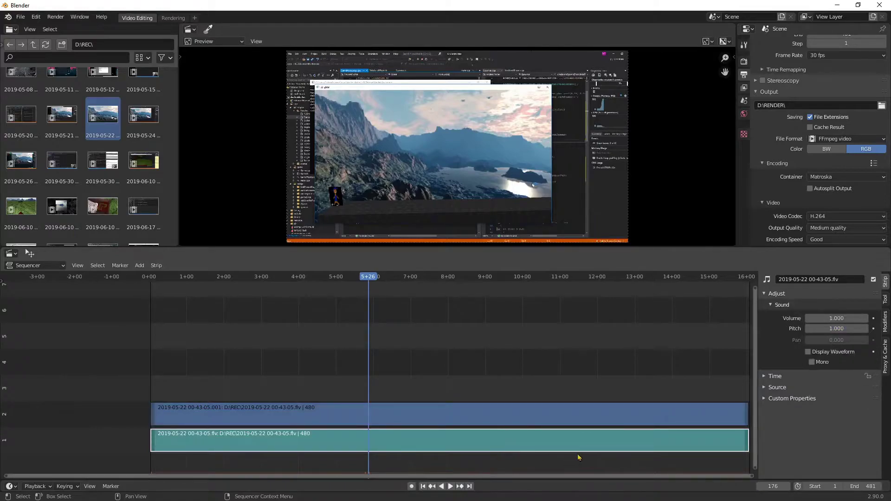
left_click(808, 352)
left_click(463, 416)
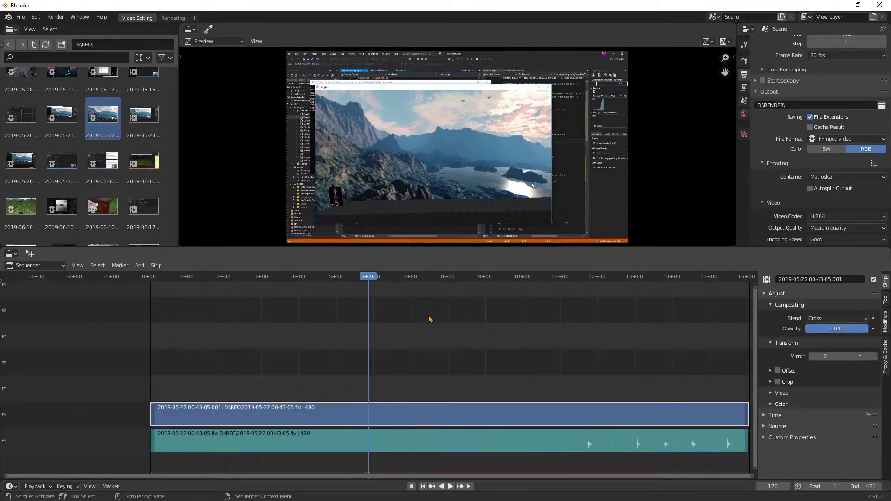
key("shift+a")
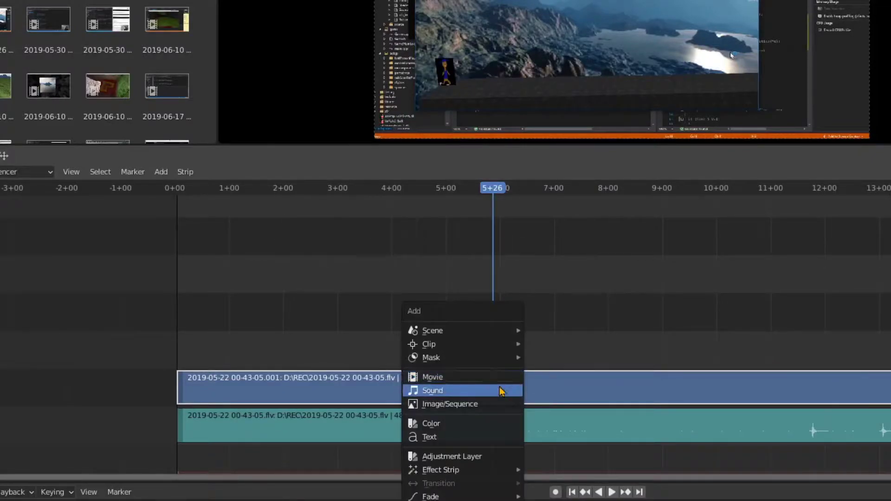
left_click(651, 285)
left_click(492, 385)
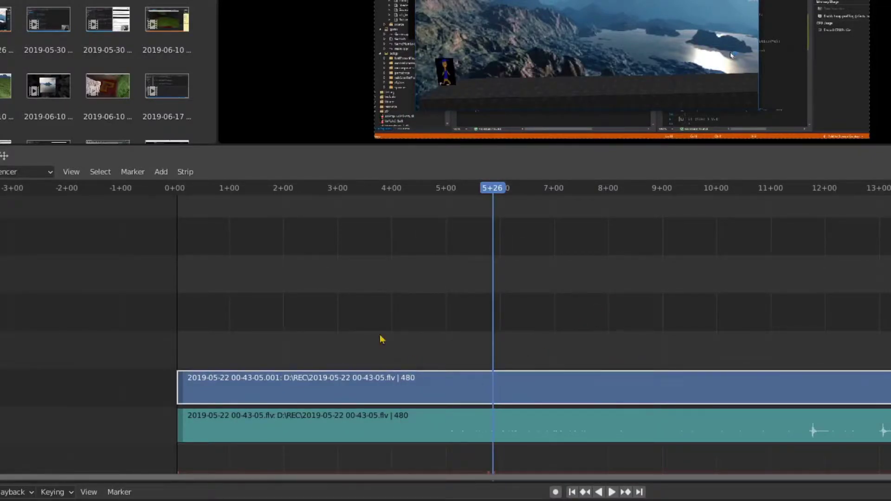
left_click(163, 172)
mouse_move(206, 330)
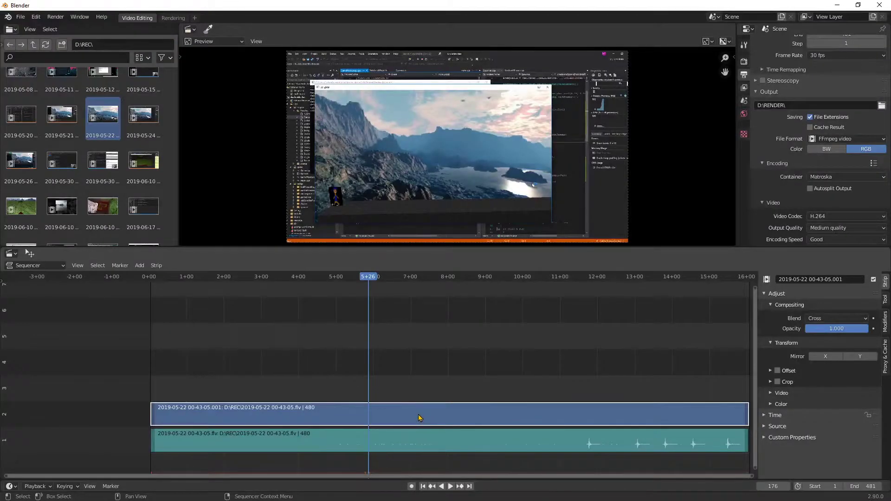
right_click(419, 418)
left_click(293, 377)
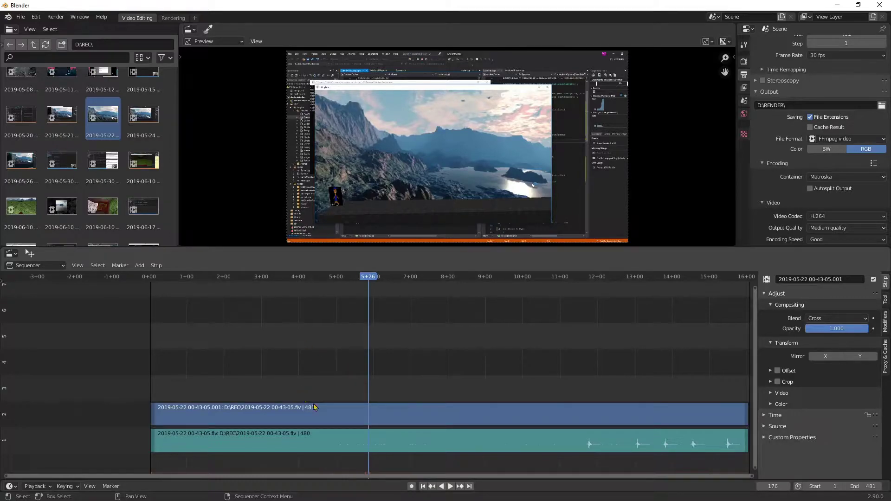
left_click(350, 417)
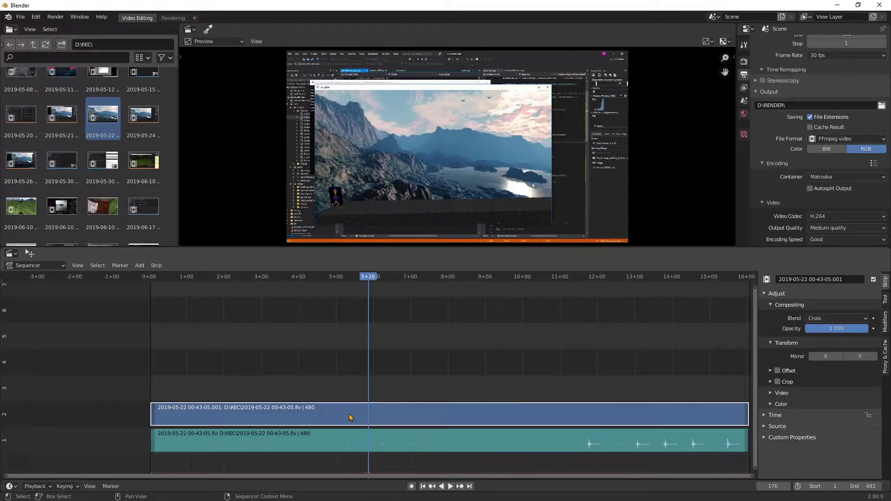
- Add a Transform effect over the channel-2 video twice, undoing it each time with Ctrl+Z
key("shift+a")
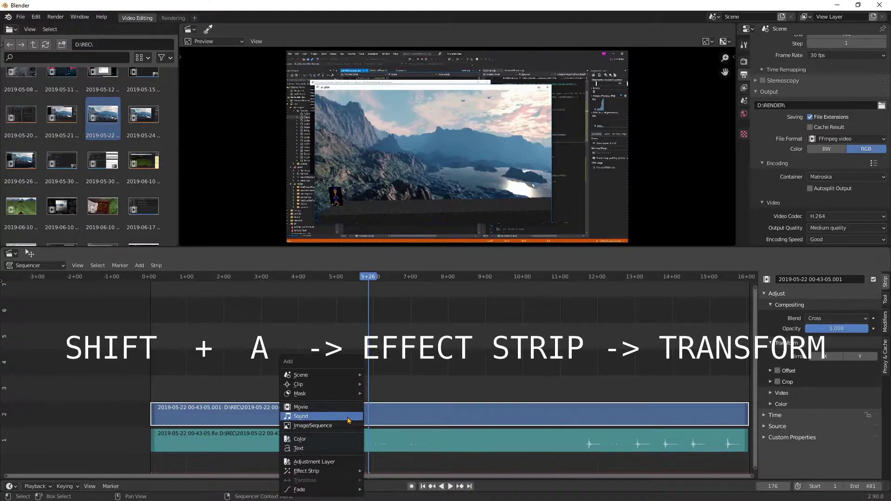
mouse_move(353, 472)
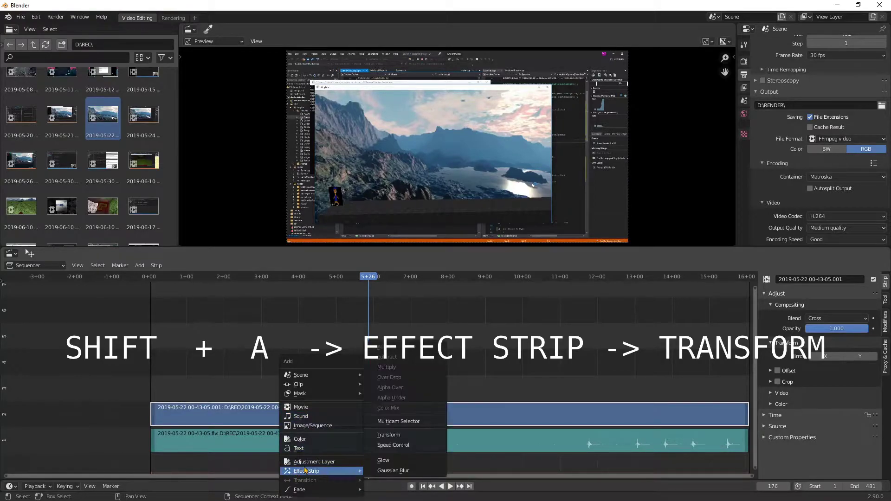
left_click(411, 438)
key("ctrl+z")
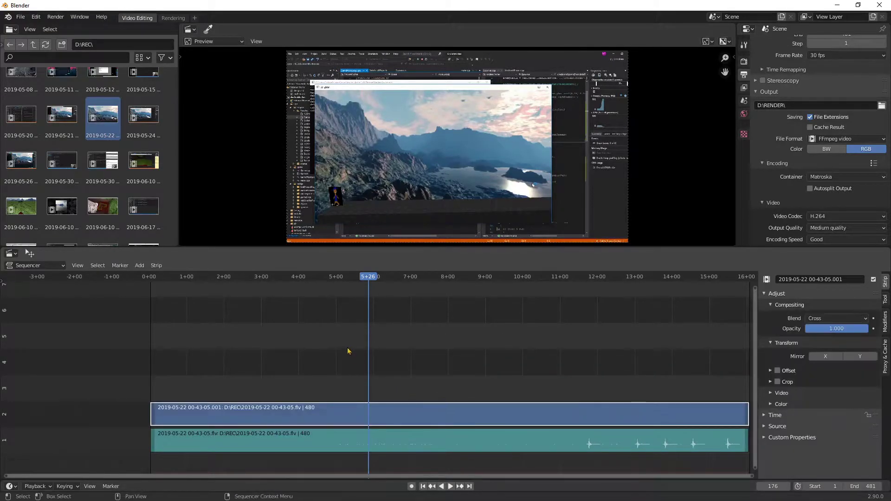
left_click(349, 351)
left_click(358, 410)
left_click(138, 265)
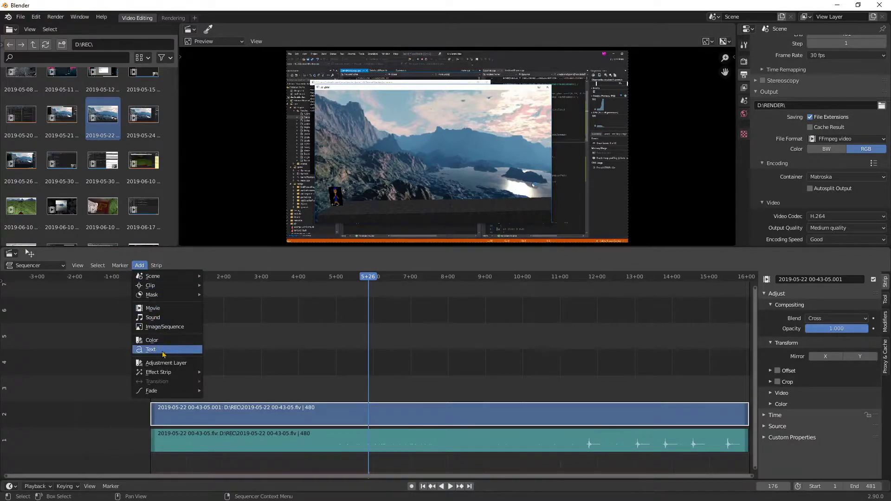
mouse_move(163, 372)
left_click(235, 336)
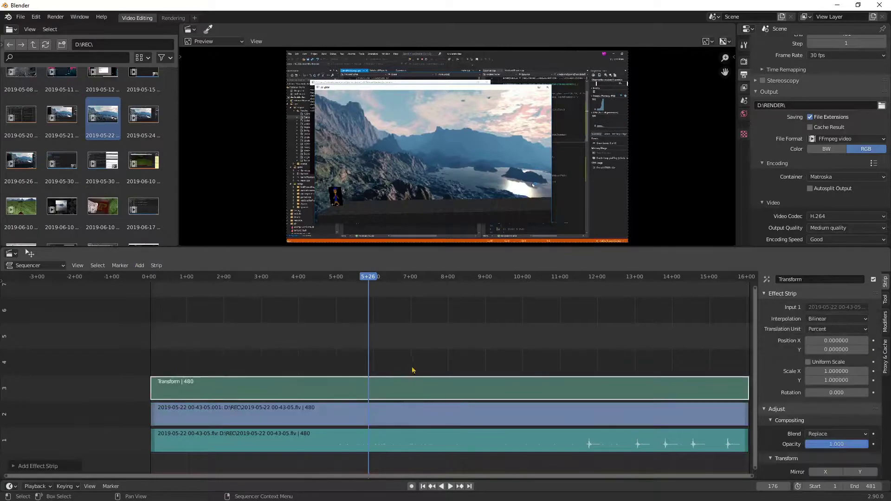
key("ctrl+z")
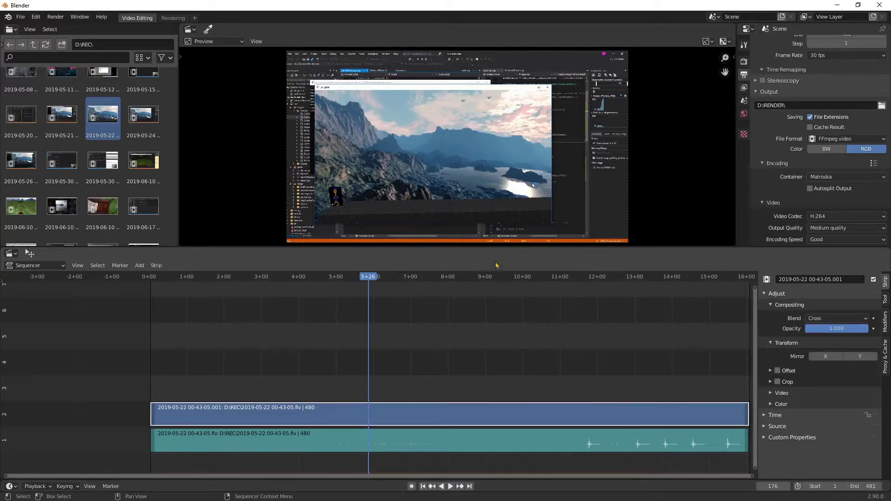
- Cut the channel-2 clip at 9+25 and at 8+29
left_click(517, 278)
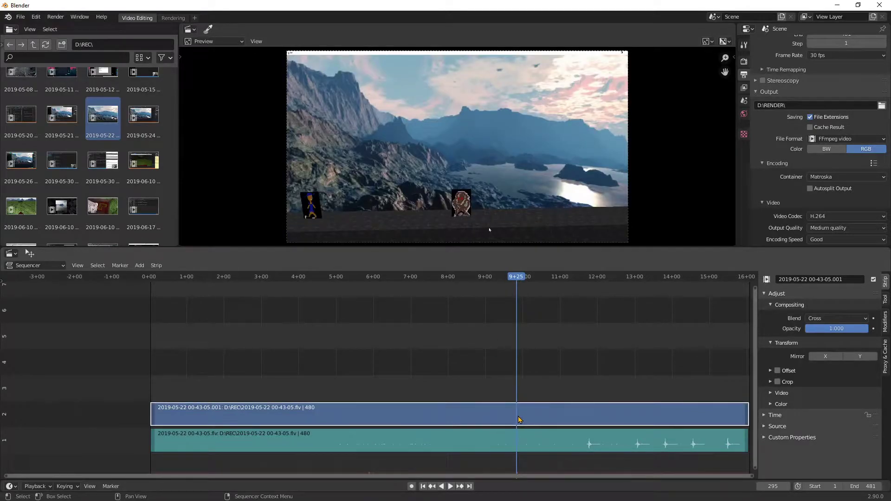
key("k")
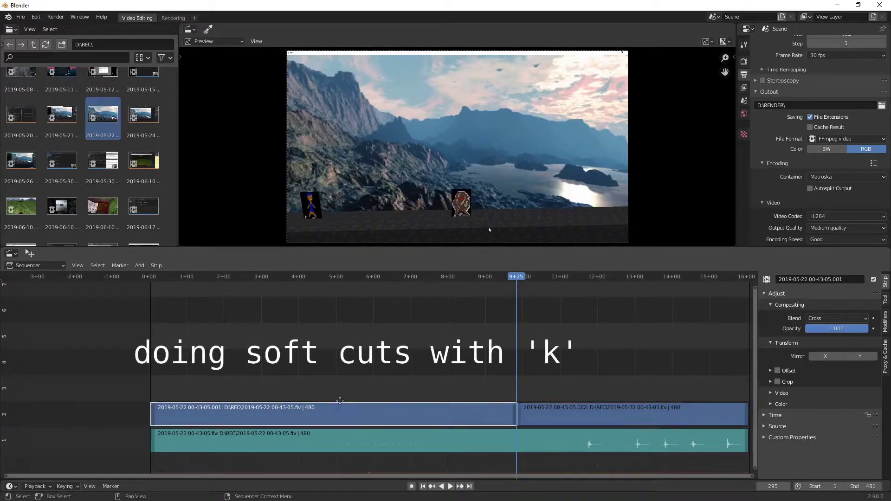
left_click(484, 278)
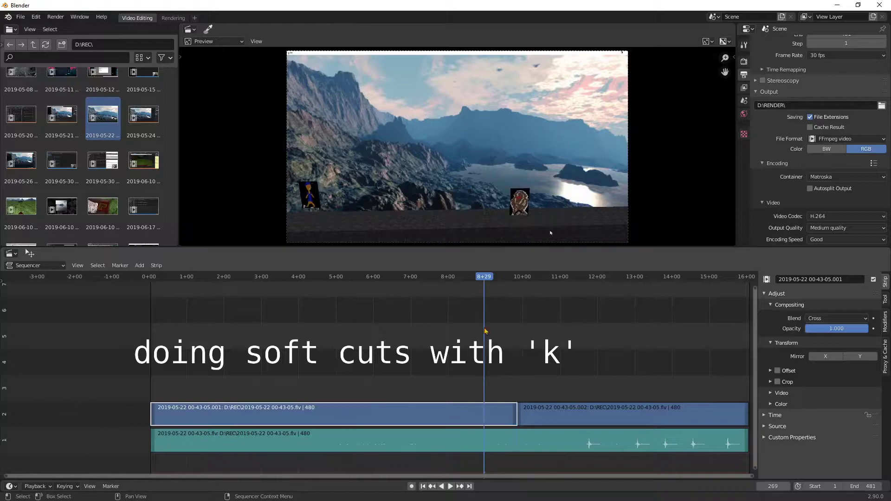
key("k")
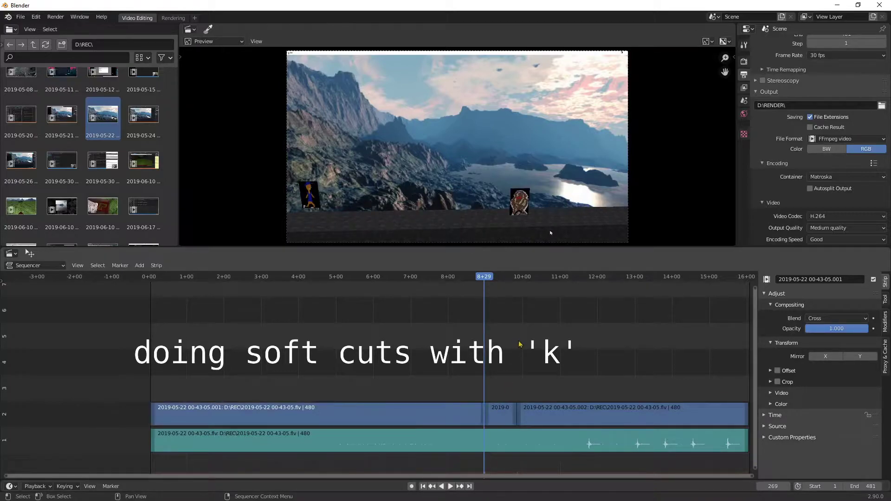
- Add a Transform effect strip above the short middle piece between the cuts
left_click(506, 409)
key("shift+a")
mouse_move(503, 415)
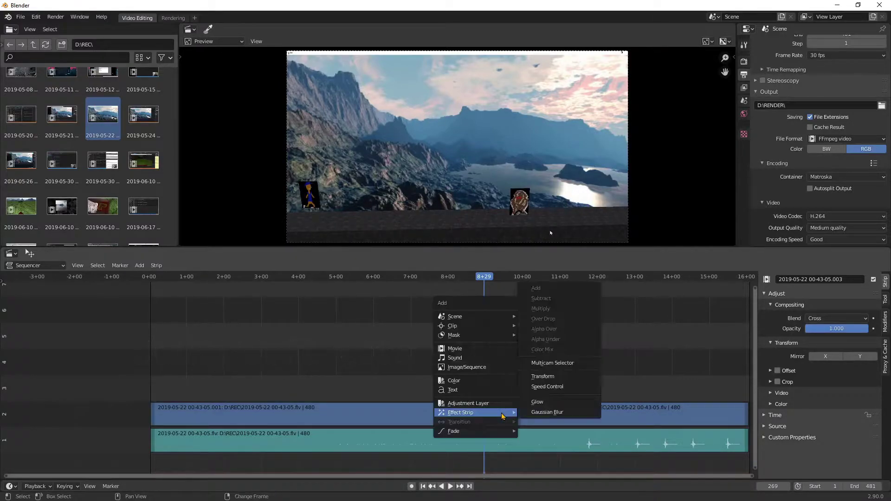
left_click(542, 378)
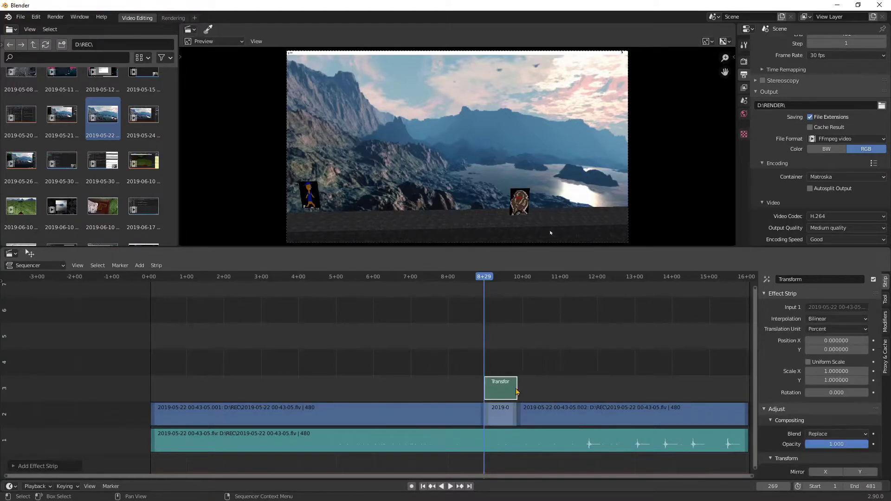
key("Delete")
left_click(491, 405)
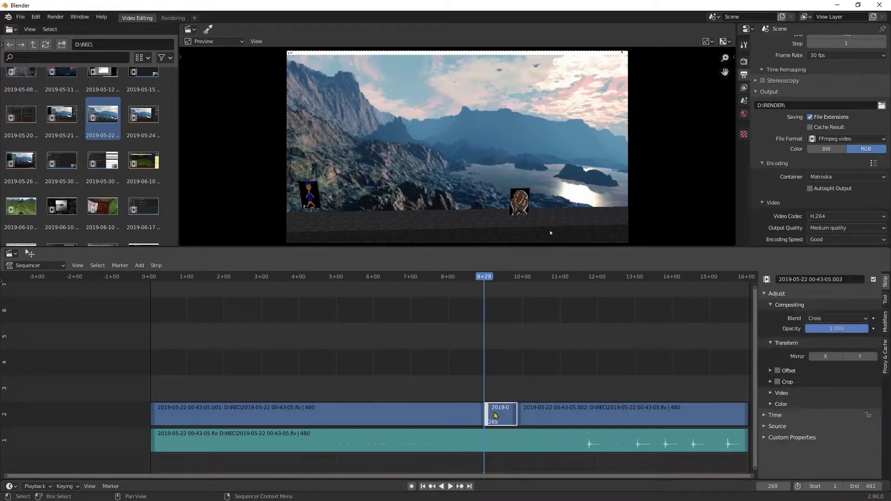
key("shift+a")
mouse_move(495, 413)
left_click(535, 375)
key("shift+a")
left_click(559, 371)
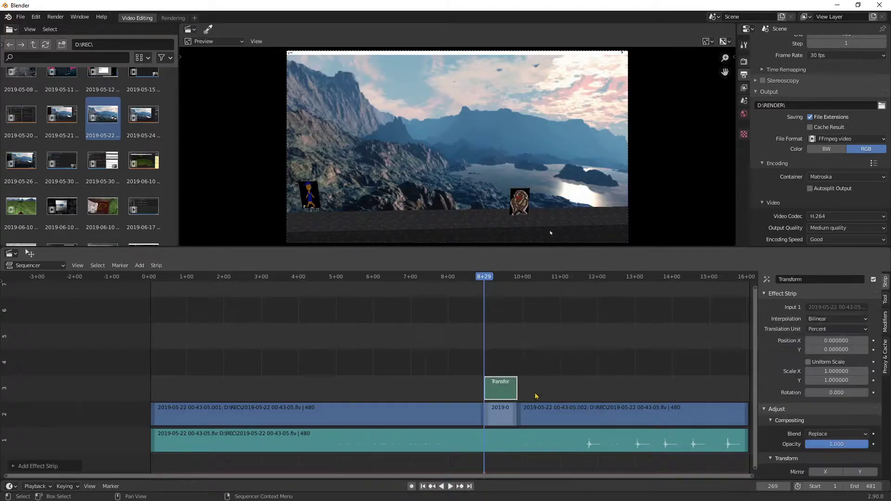
left_click(498, 385)
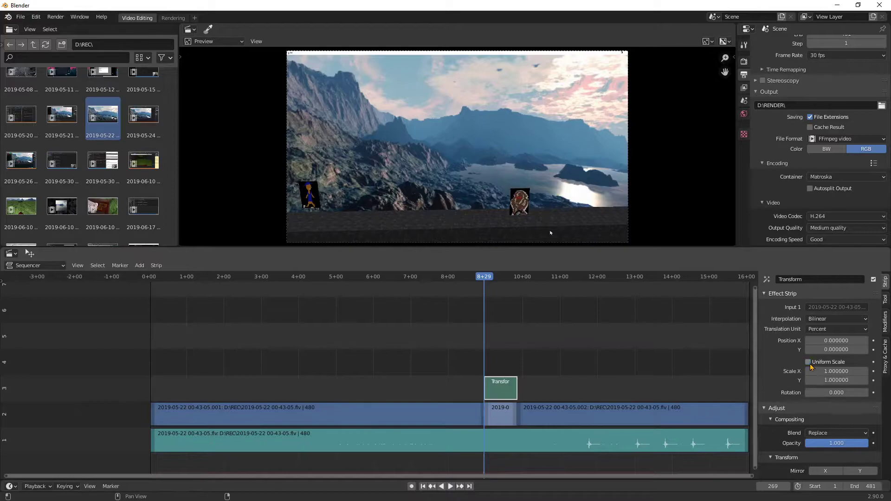
- At 9+11, enable Uniform Scale and set the Transform Scale to 0.88
left_click(500, 278)
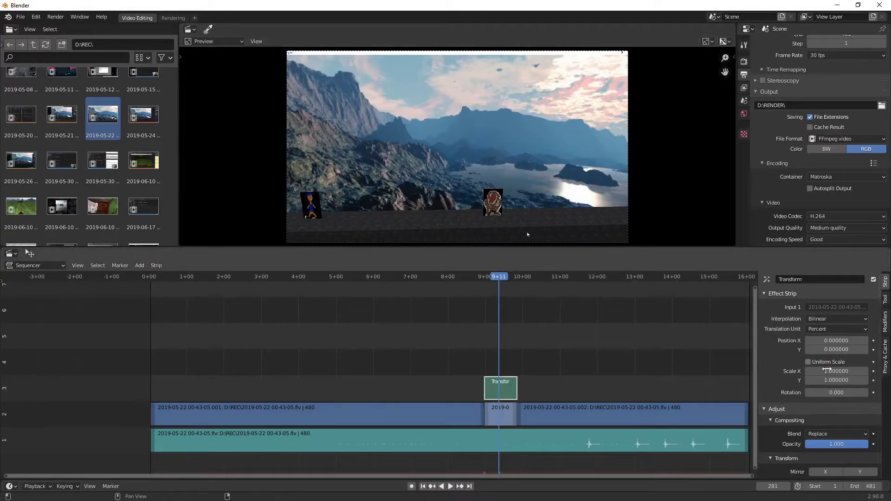
left_click_drag(849, 371, 829, 377)
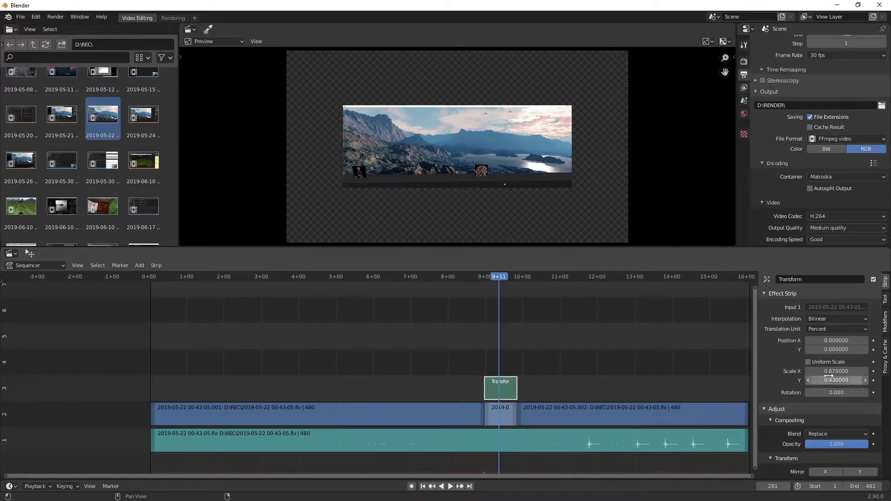
left_click(808, 362)
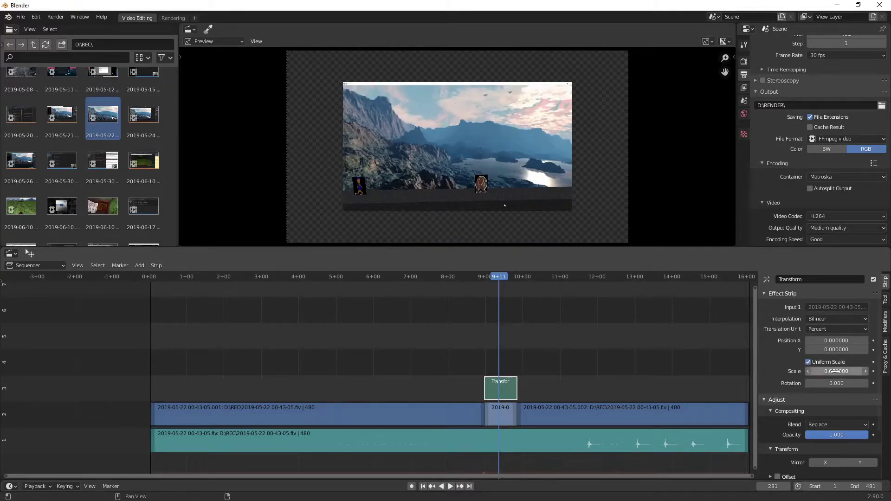
left_click_drag(836, 372, 890, 371)
key("BackSpace")
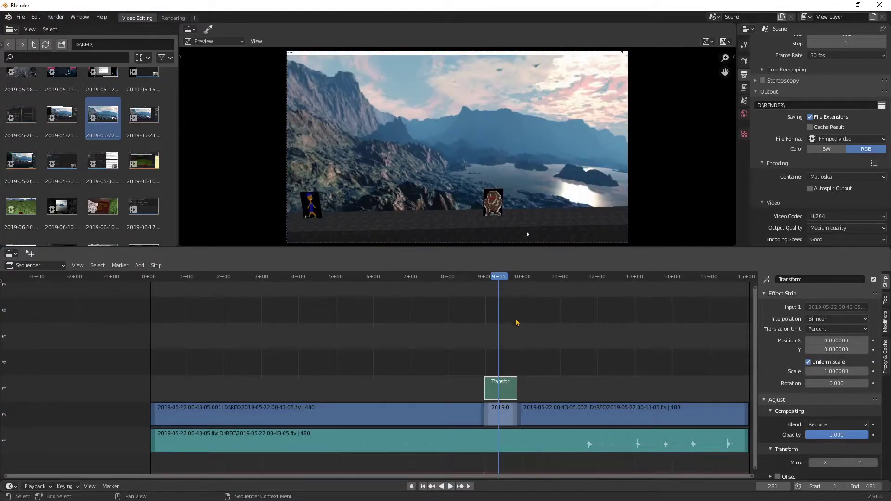
mouse_move(836, 371)
left_mouse_down()
mouse_move(849, 372)
mouse_move(831, 371)
left_mouse_up()
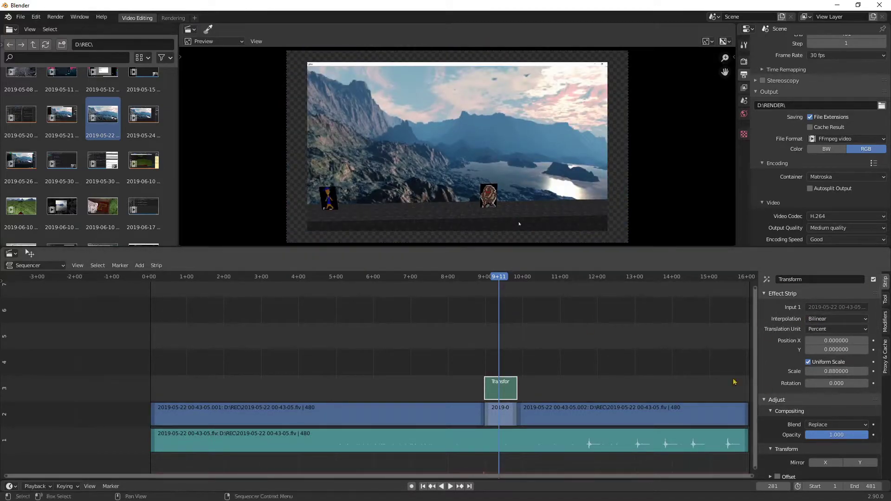
- Reselect the Transform strip and browse its sidebar tabs back to the effect settings
left_click(613, 326)
left_click(500, 388)
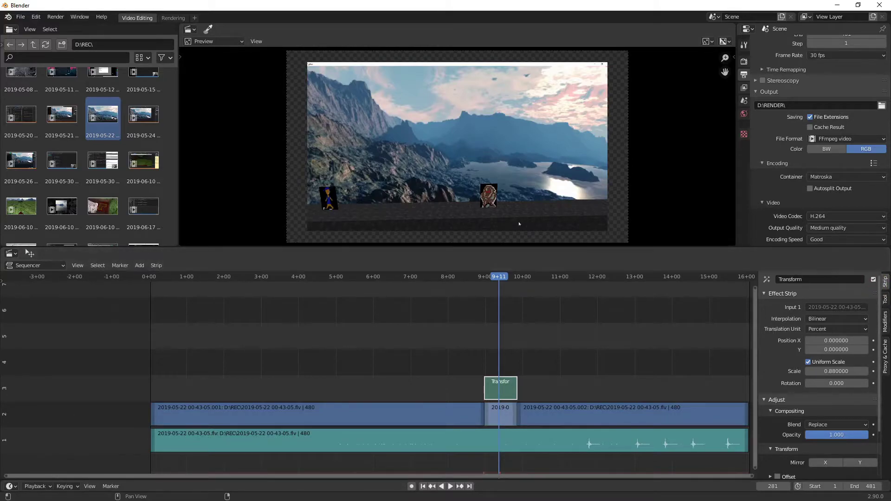
left_click(885, 322)
left_click(886, 355)
left_click(885, 324)
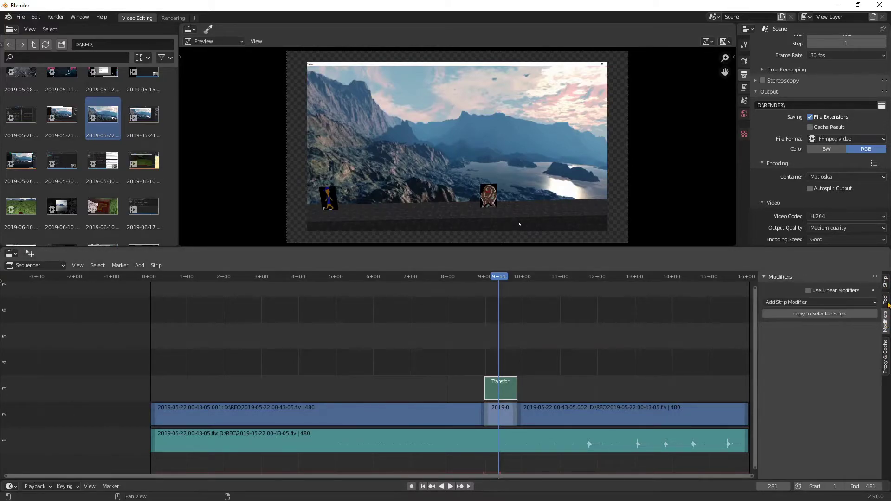
left_click(885, 300)
left_click(885, 282)
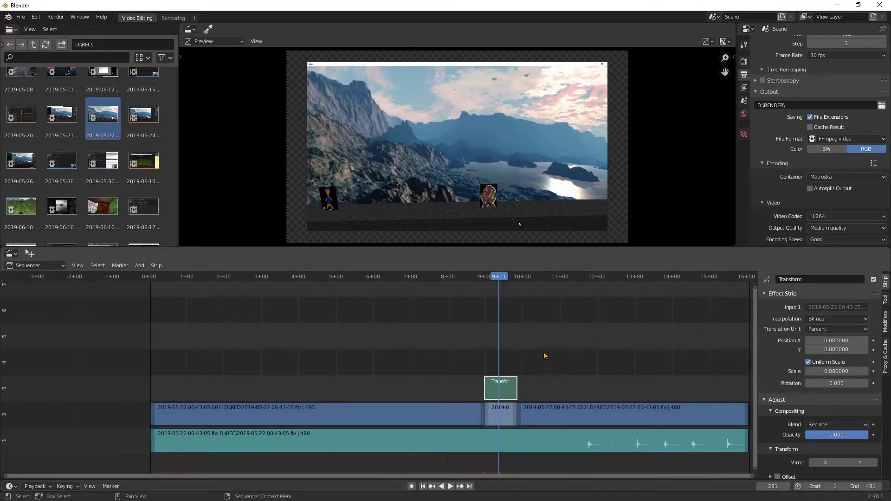
- Set Transform Scale 2.71 and position X -28.62, Y 73.74, then play from frame 261
scroll(565, 345, "up", 1)
middle_click_drag(622, 358, 457, 338)
scroll(376, 358, "up", 3)
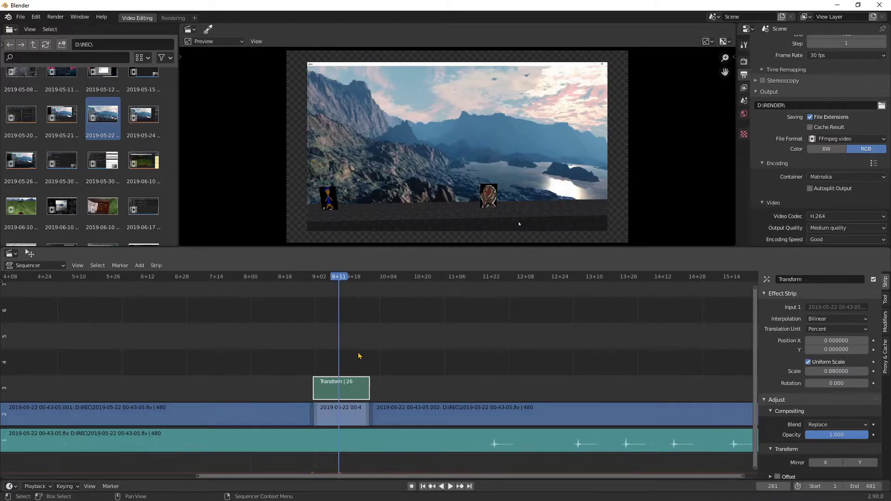
middle_click_drag(330, 359, 402, 362)
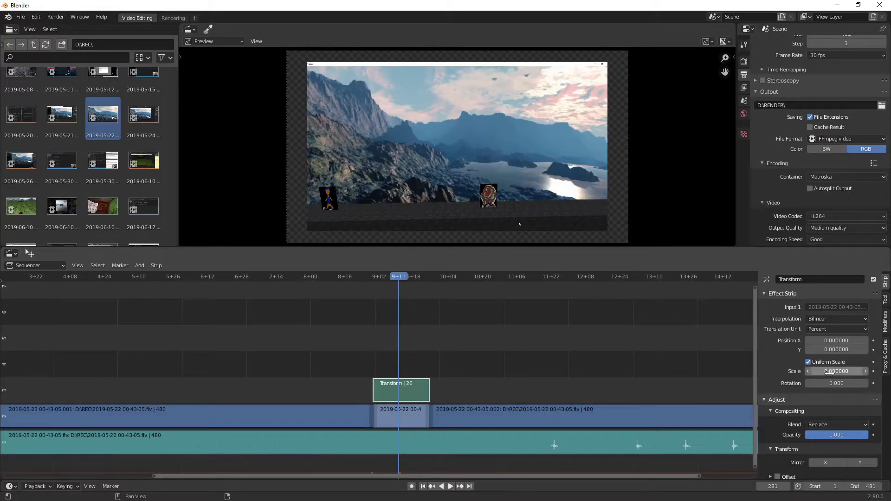
left_click_drag(836, 371, 889, 371)
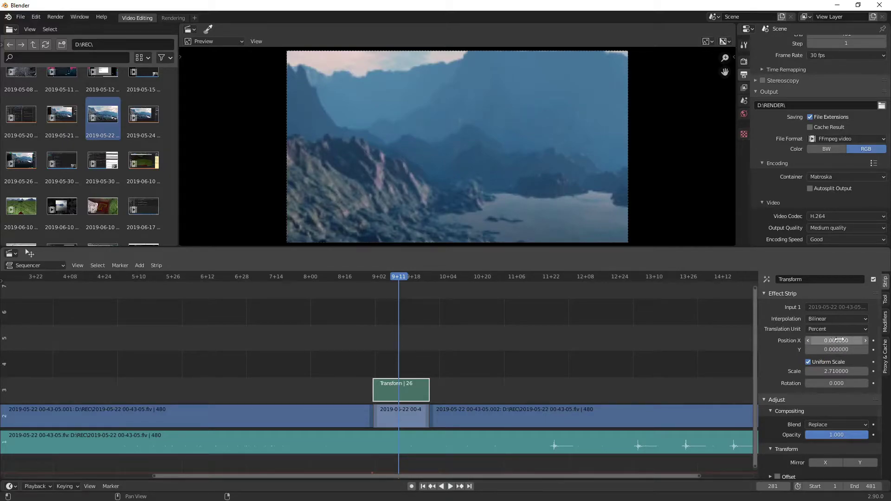
left_click_drag(838, 340, 549, 241)
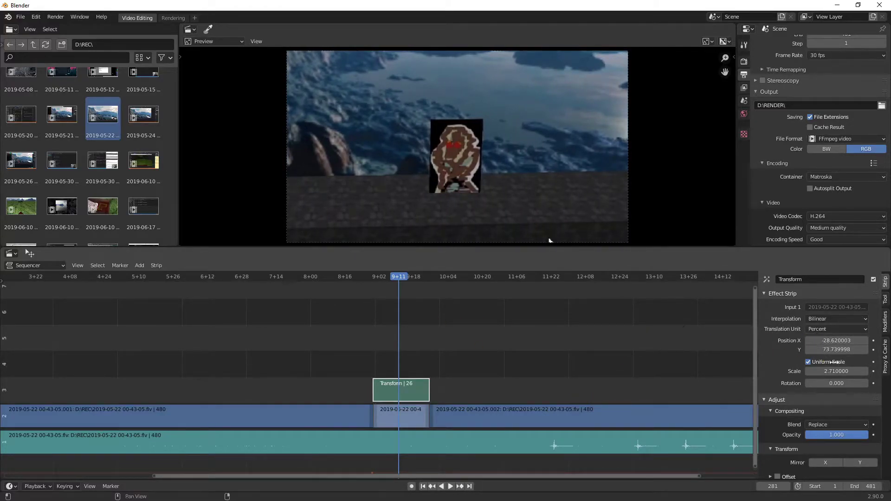
left_click(358, 277)
key("space")
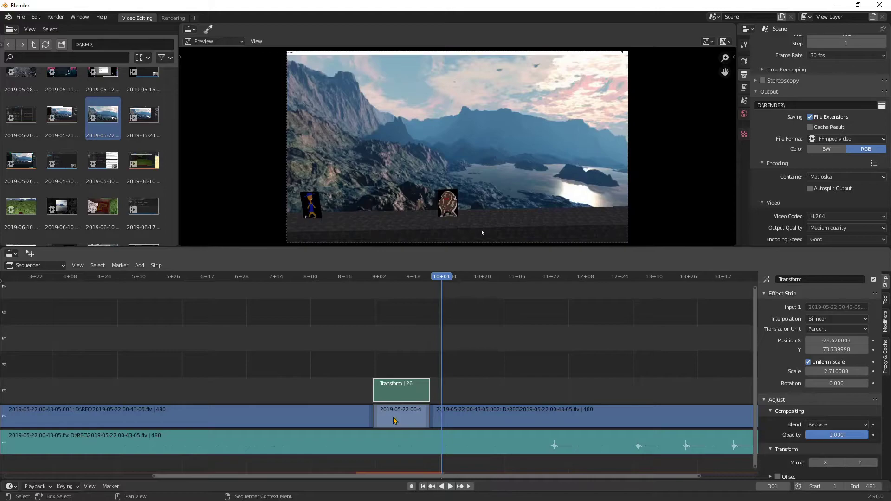
- At frame 280, try rotating the zoomed clip, then set Position Y to 0
left_click(396, 277)
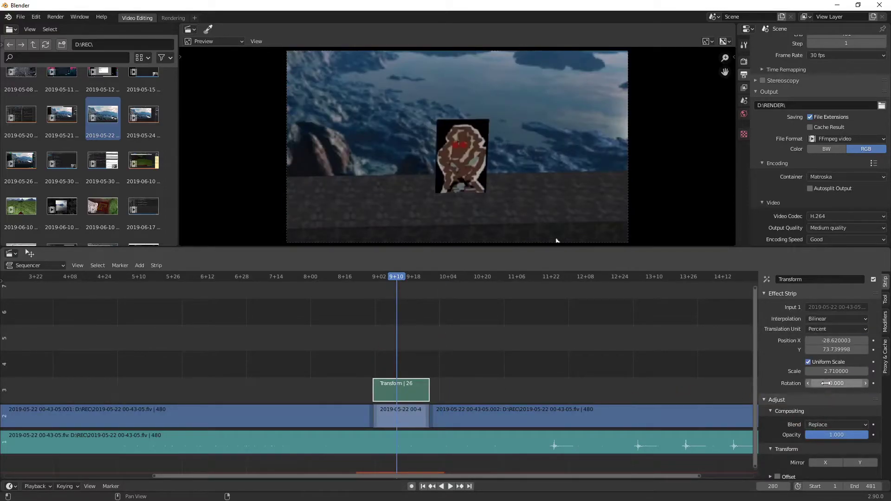
left_click_drag(826, 384, 826, 383)
left_click_drag(557, 241, 528, 235)
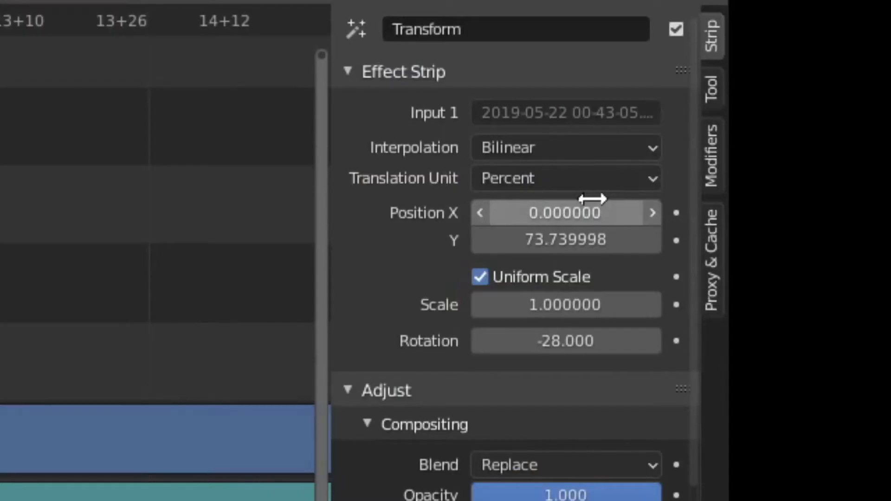
left_click(585, 248)
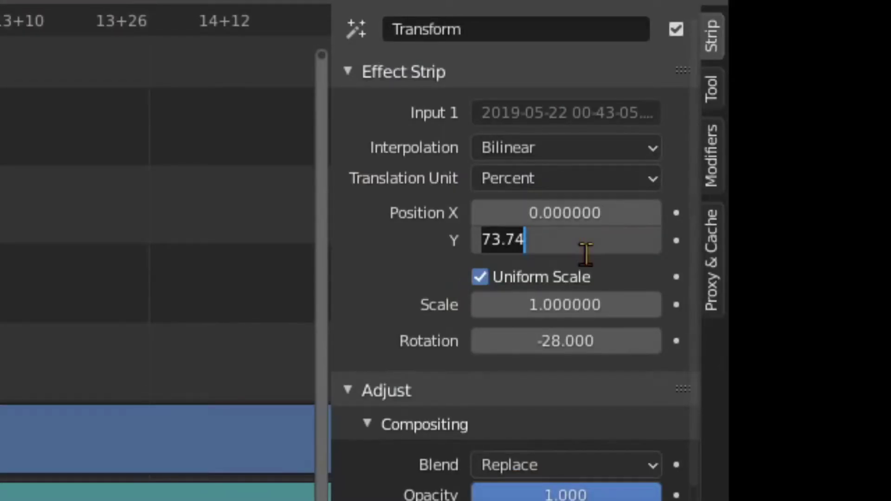
type("0")
key("Return")
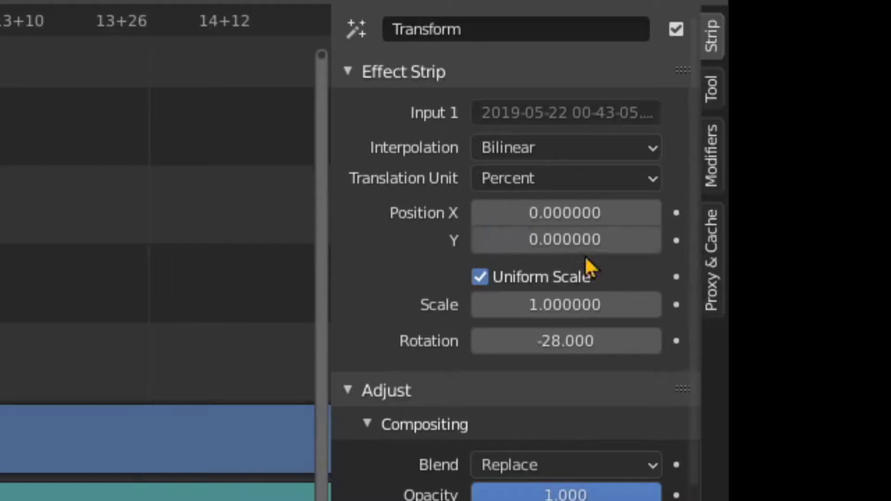
- Set the Transform Scale back to 1 and Rotation to 0
left_click(573, 295)
type("1")
key("Return")
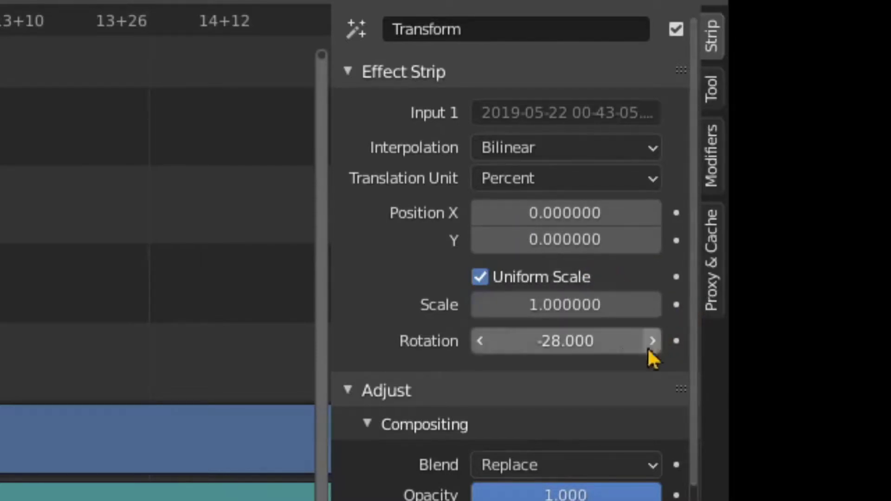
left_click(603, 338)
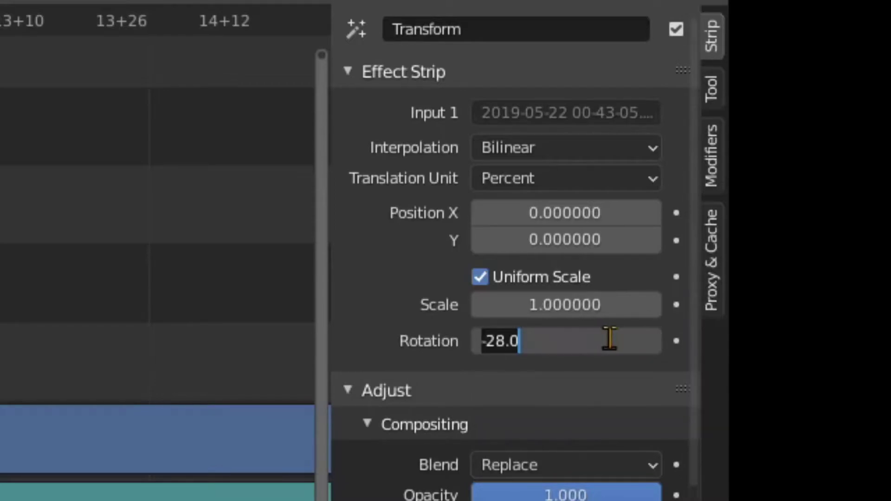
type("0")
key("Return")
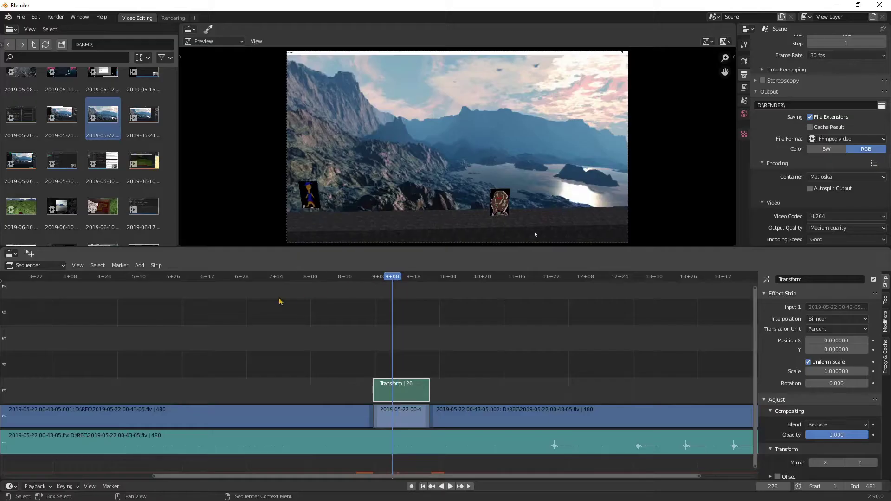
scroll(259, 337, "down", 1)
- Cut the first clip at frame 134 and add a Transform effect to the new piece
left_click(177, 407)
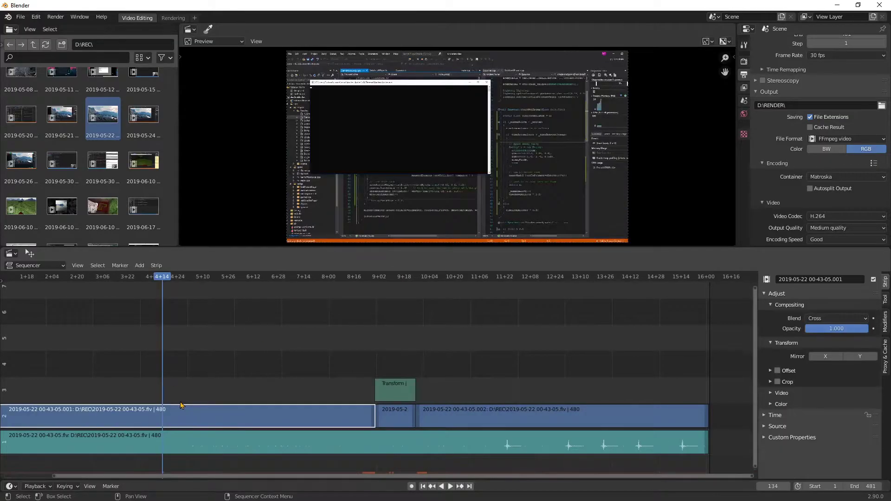
key("k")
key("space")
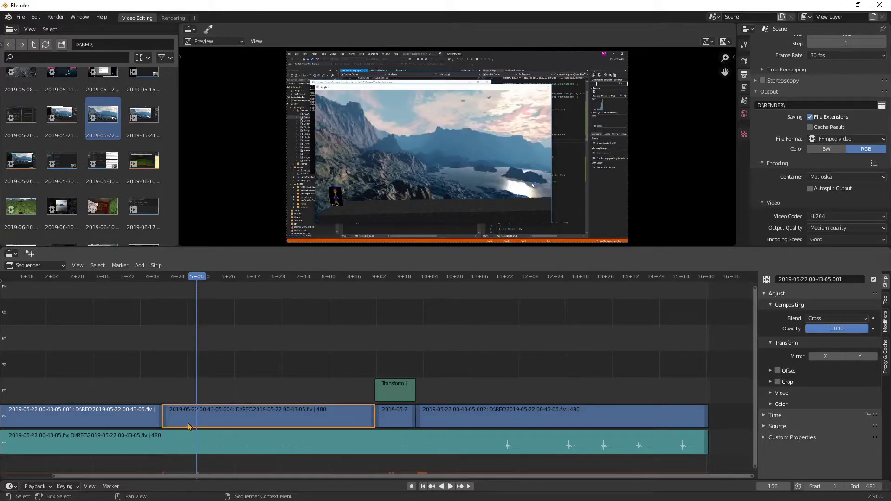
left_click(189, 426)
key("shift+a")
mouse_move(154, 415)
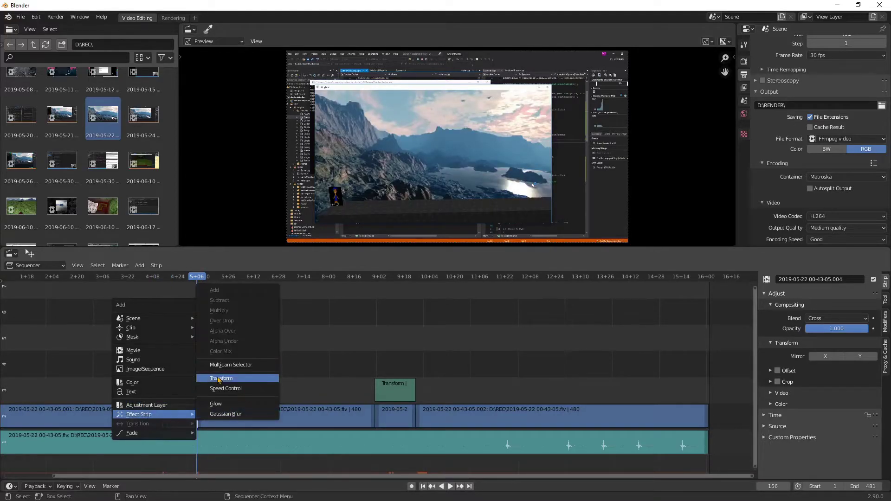
left_click(220, 379)
left_click(176, 277)
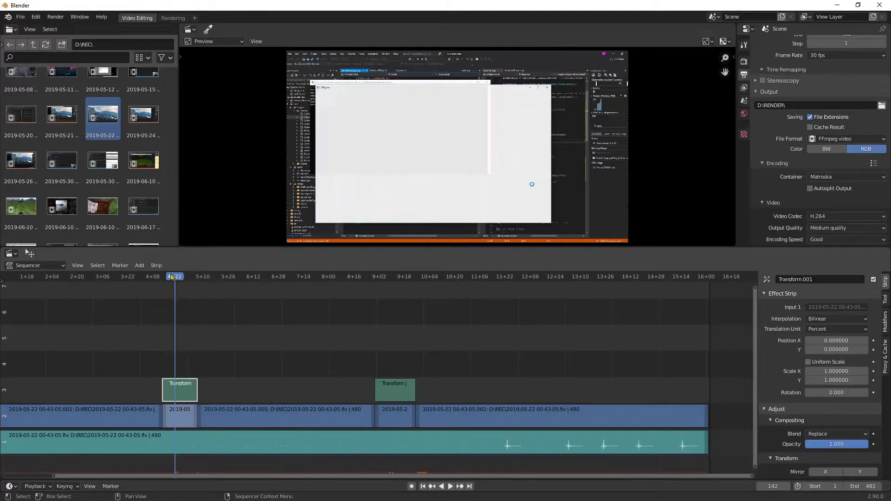
left_click_drag(171, 276, 178, 276)
- Cut the clip near the start at frames 31 and 87
middle_click_drag(77, 310, 366, 319)
left_click(284, 276)
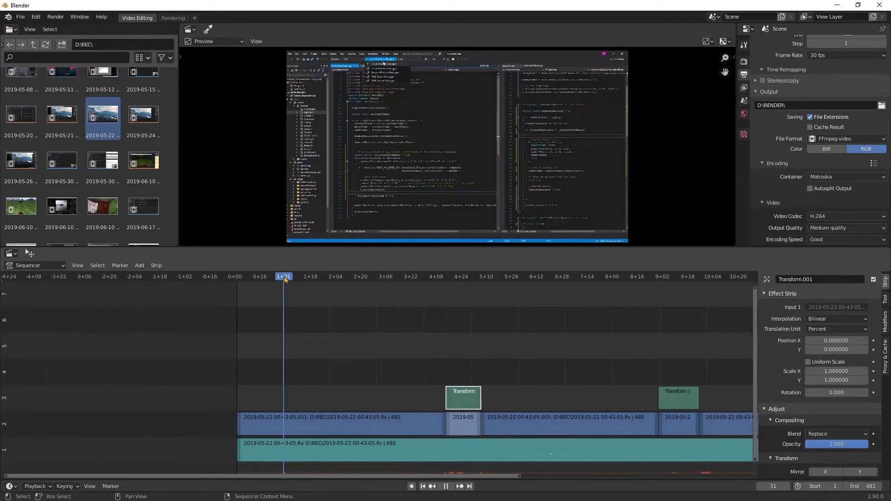
left_click(313, 419)
key("k")
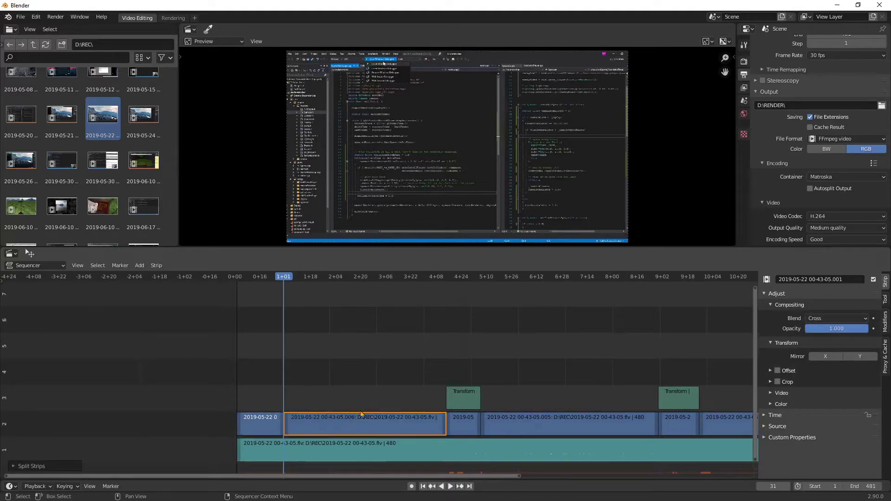
left_click(374, 421)
left_click(372, 281)
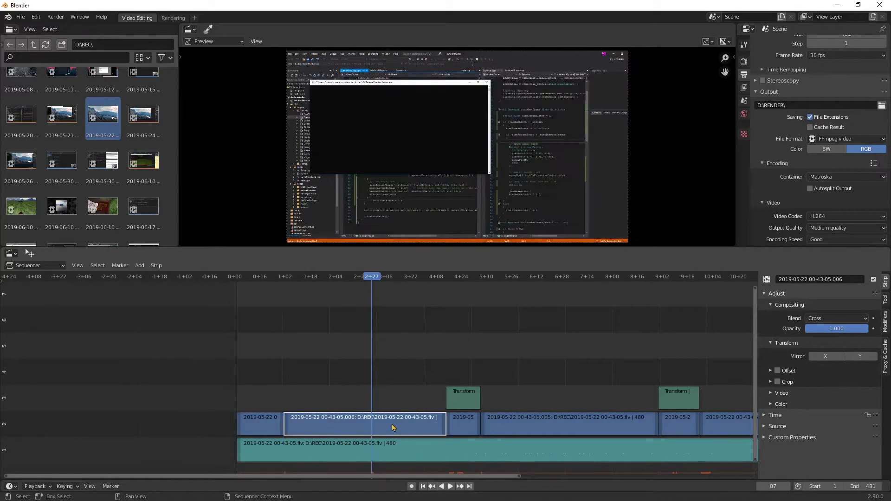
key("k")
left_click(341, 276)
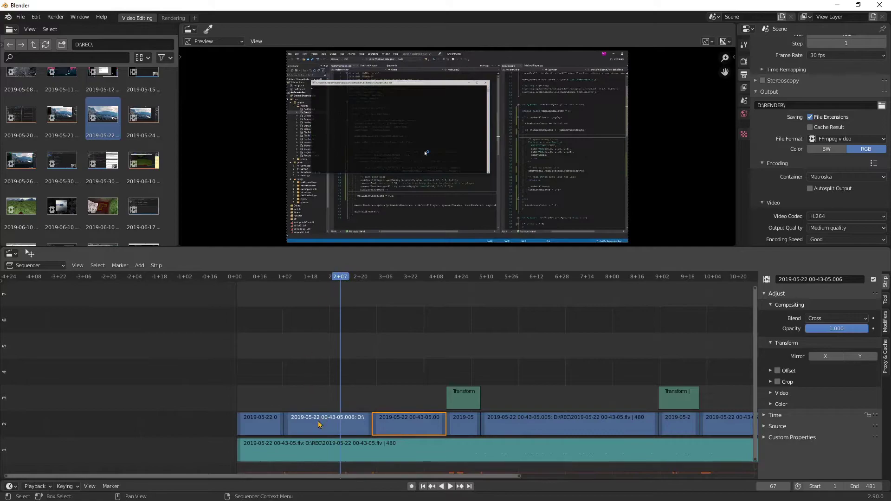
- Slide the .006/.007 edit point from 2+27 earlier to frames 73/74 with G
left_click_drag(340, 279, 325, 278)
scroll(404, 370, "up", 5)
scroll(394, 371, "up", 8)
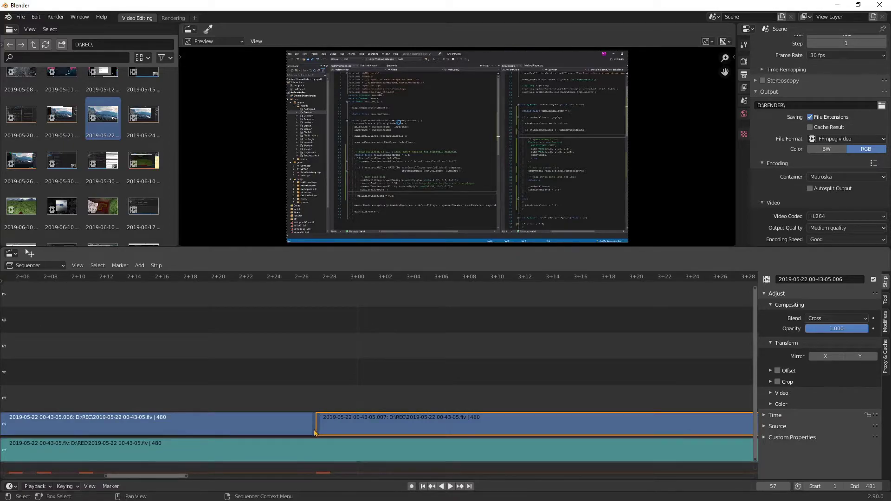
left_click(314, 432)
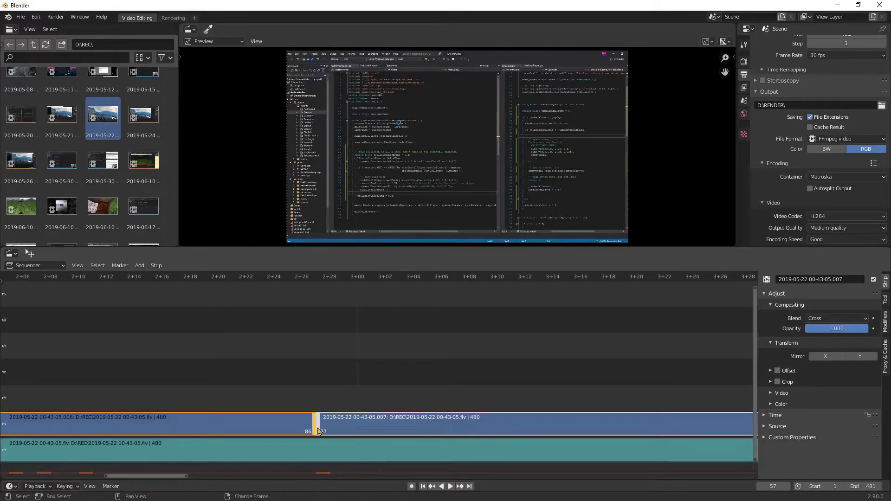
left_click(318, 430)
key("g")
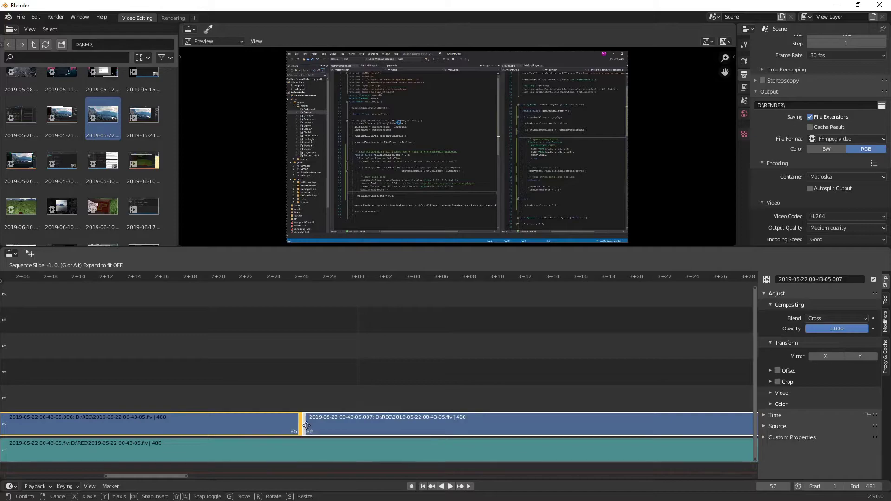
left_click(134, 426)
middle_click_drag(145, 360, 609, 344)
scroll(358, 395, "down", 4)
- Add a Transform effect strip over the isolated .006 piece
left_click(360, 414)
key("shift+a")
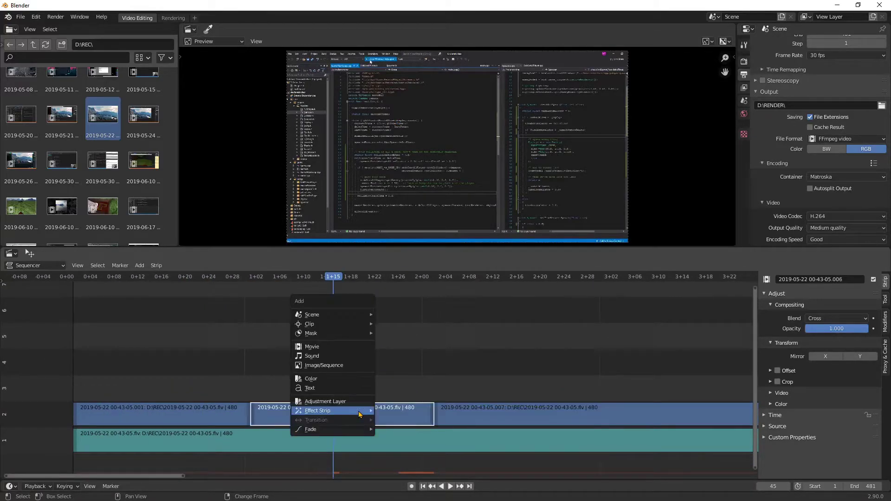
mouse_move(362, 411)
left_click(414, 379)
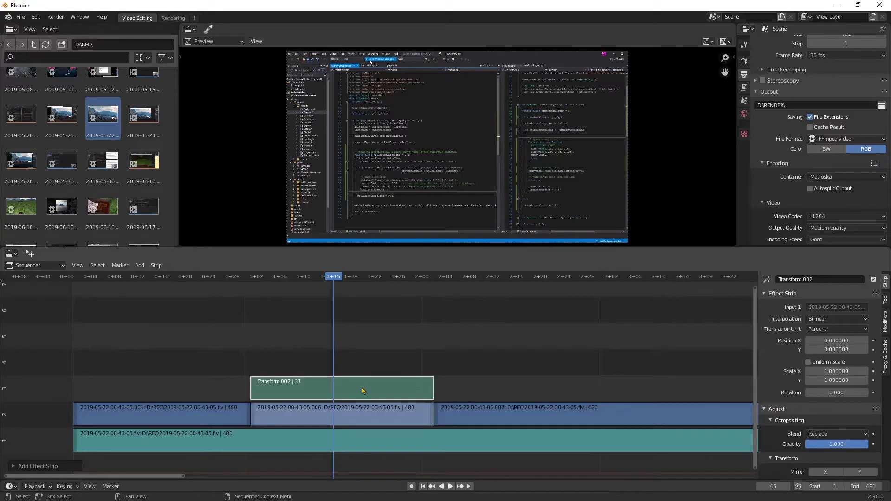
- Give the Transform uniform scale 2.68 and Position X 60.96, then scrub to frame 108
left_click(808, 362)
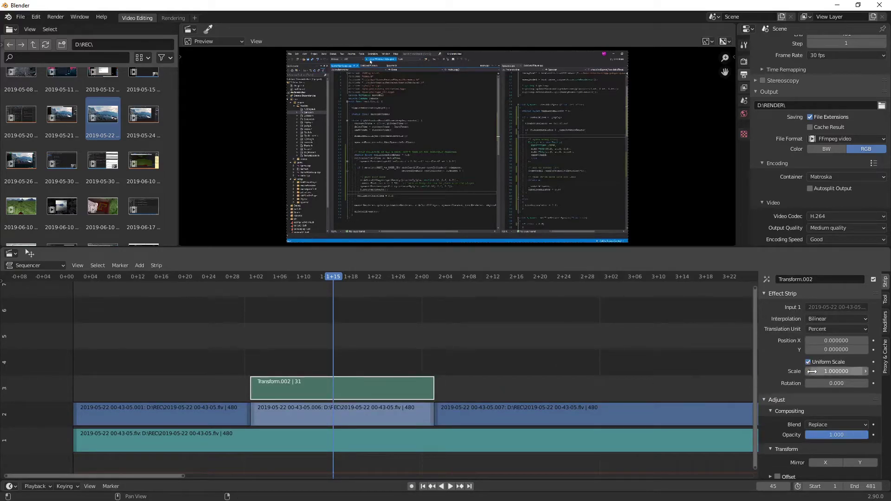
left_click_drag(812, 371, 853, 371)
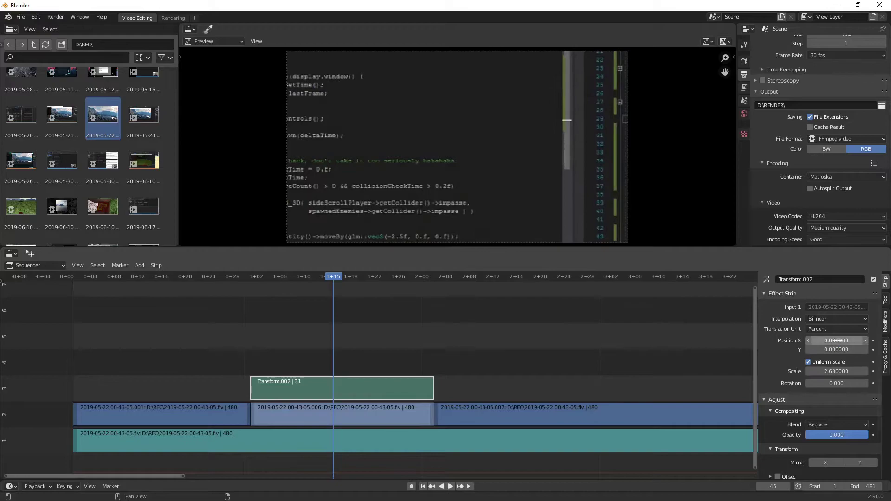
left_click_drag(836, 341, 859, 341)
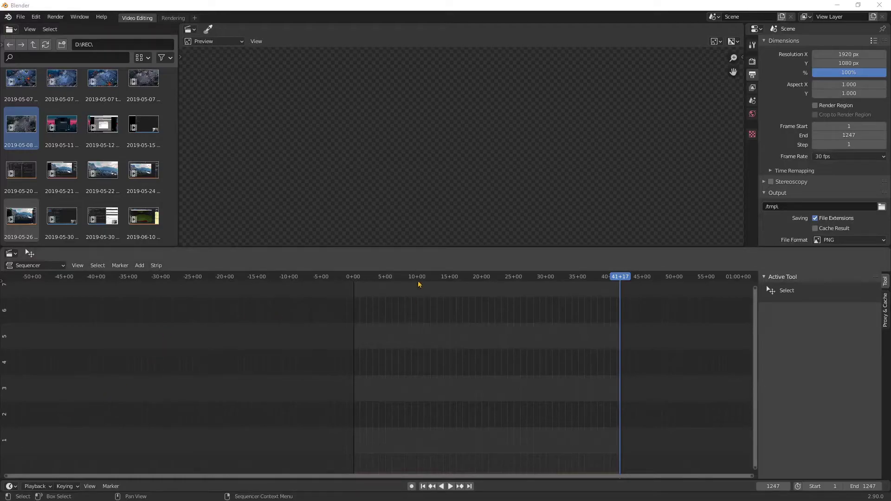
left_click_drag(418, 284, 376, 284)
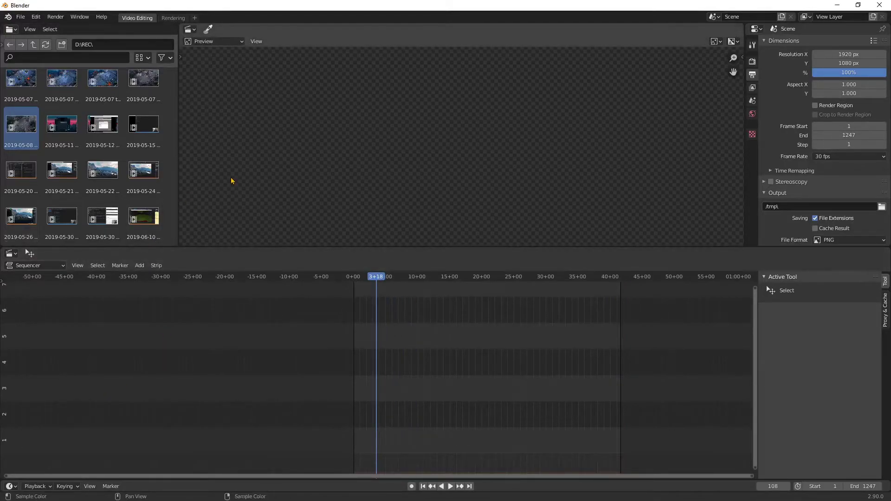
- Place the 2019-05-15 clip at 3+18, trim it to end at 31+00, and pick the 2019-06-10 recording
left_click_drag(143, 124, 395, 366)
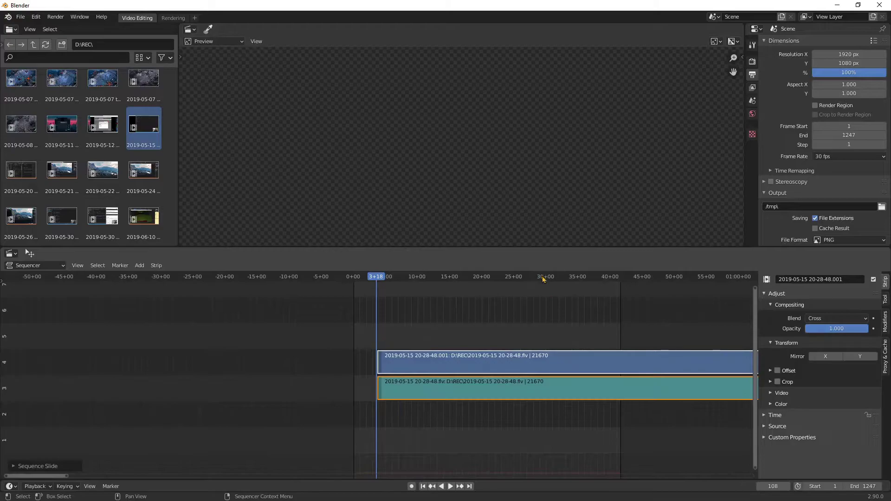
left_click(552, 276)
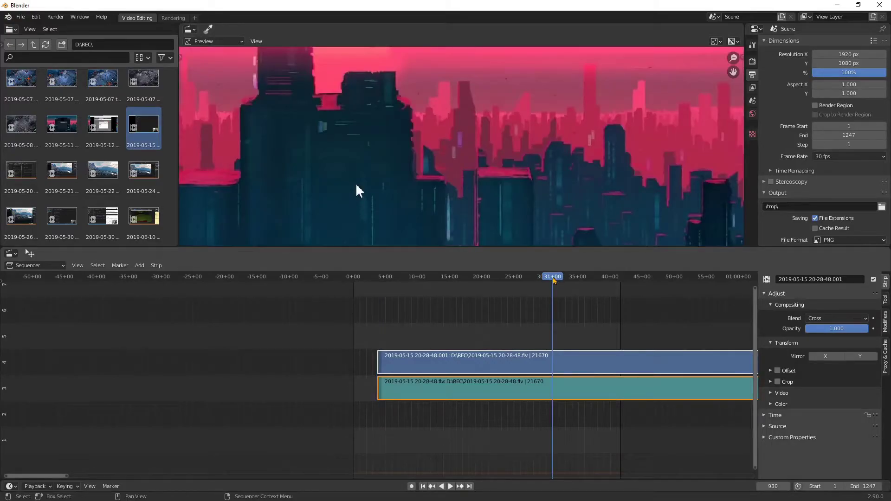
key("k")
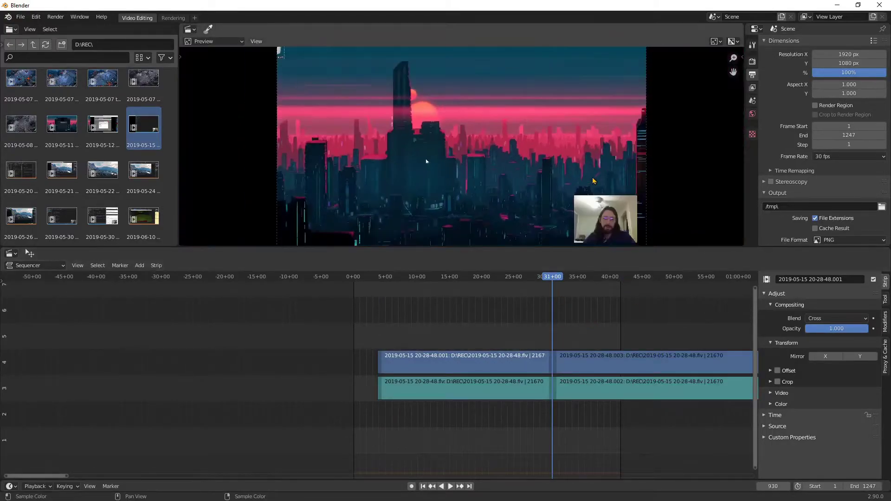
left_click(670, 430, "ctrl")
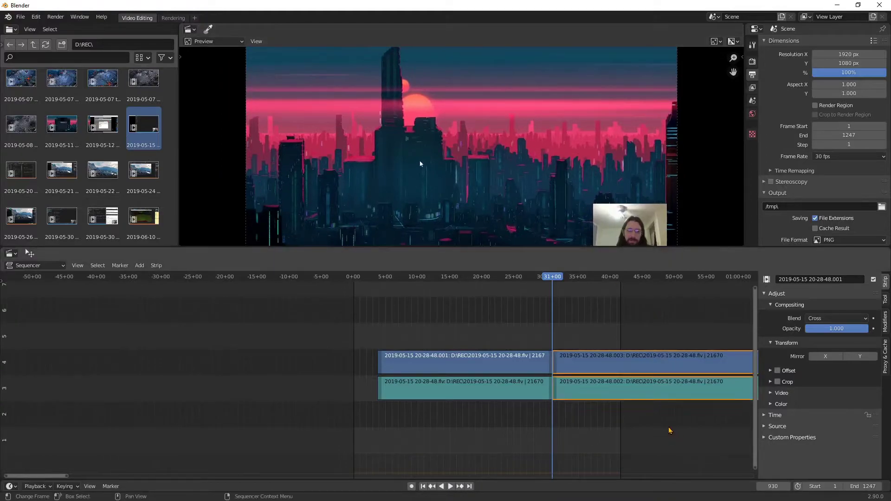
key("x")
scroll(116, 186, "down", 5)
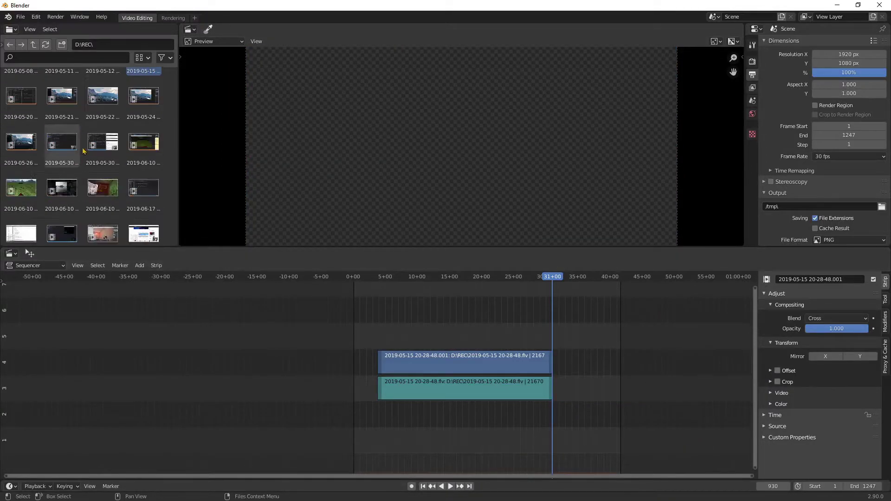
left_click(119, 150)
- Add the 2019-06-10 clip to the timeline and move its strips up to channels 5 and 6
left_click_drag(98, 135, 650, 408)
left_click_drag(614, 374, 651, 474)
left_click_drag(650, 438, 668, 364)
scroll(648, 336, "down", 2)
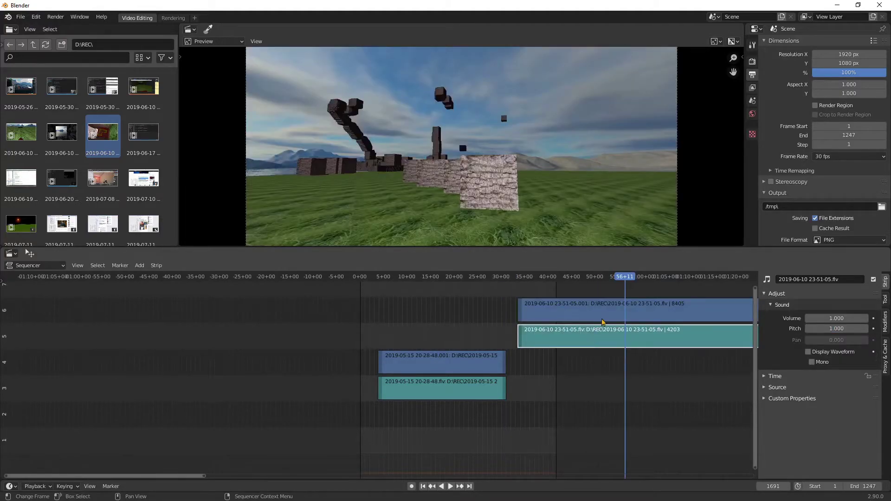
- Cut the 2019-06-10 video at frame 1691, deleting the part after it and its sound strip
left_click(612, 307)
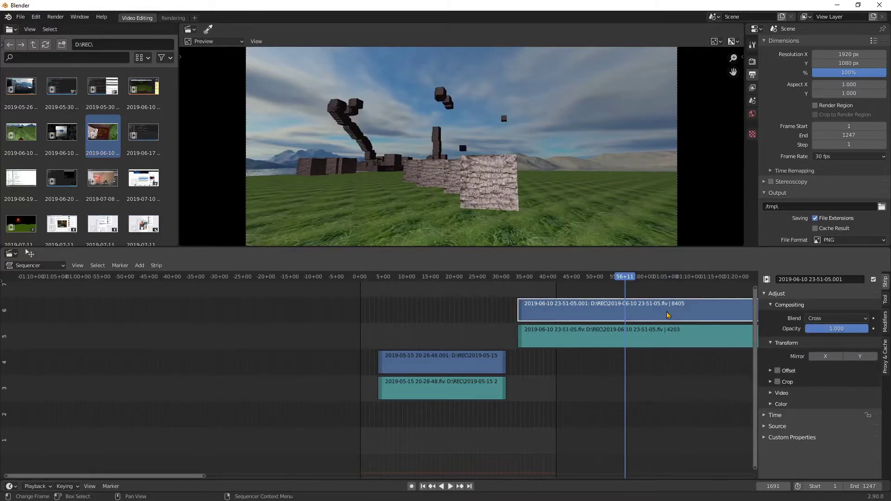
key("k")
key("Delete")
left_click(642, 341)
key("Delete")
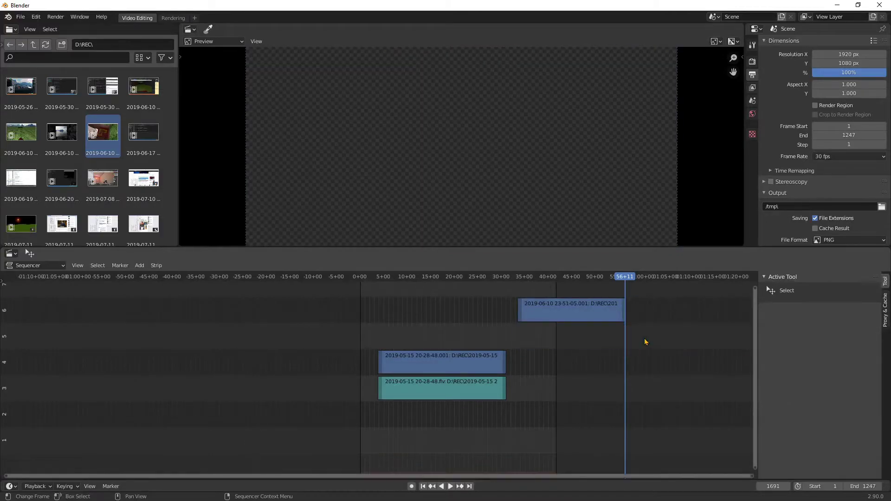
- Shorten the 2019-06-10 piece from its end and preview frames 267 to 299
left_click(575, 315)
left_click(521, 313)
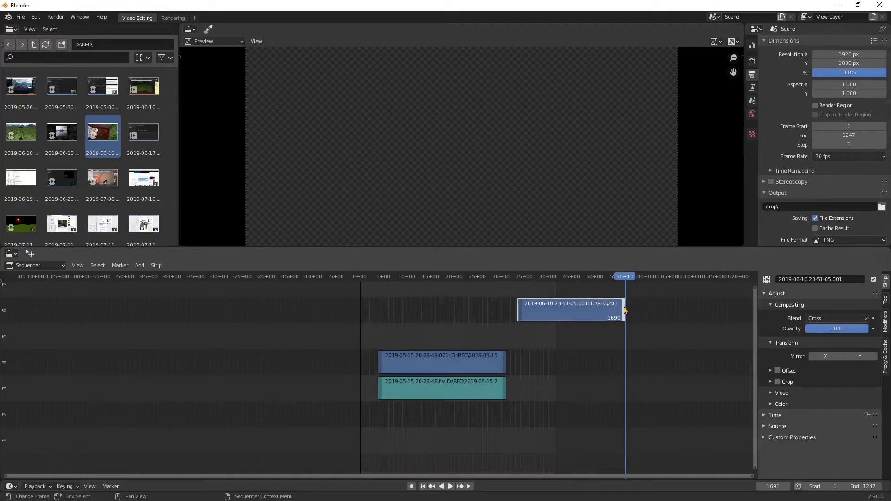
left_click_drag(624, 309, 430, 309)
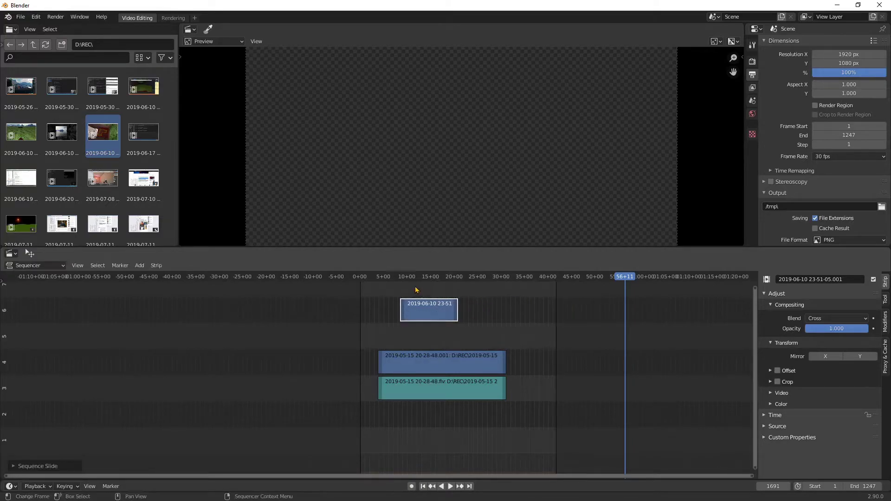
left_click(402, 278)
left_click_drag(404, 277, 407, 277)
- Move the 2019-06-10 piece to channel 5 above the 2019-05-15 city clip
scroll(517, 312, "up", 2)
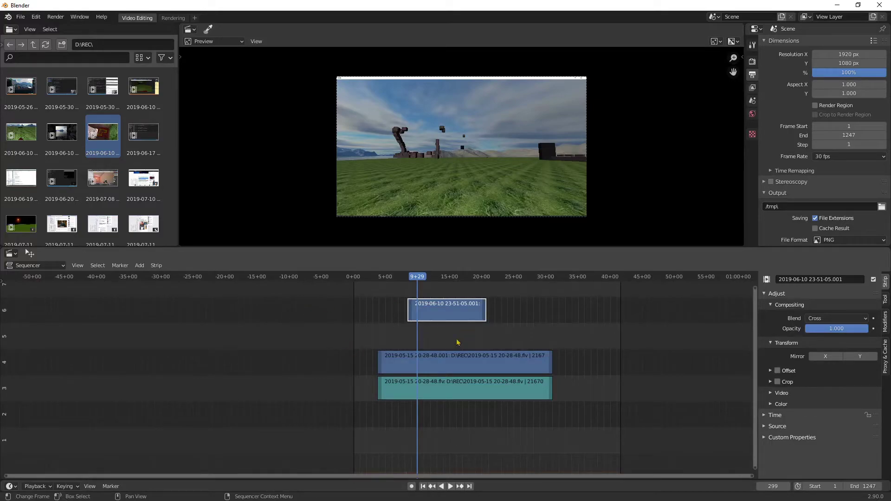
scroll(458, 319, "up", 1)
key("g")
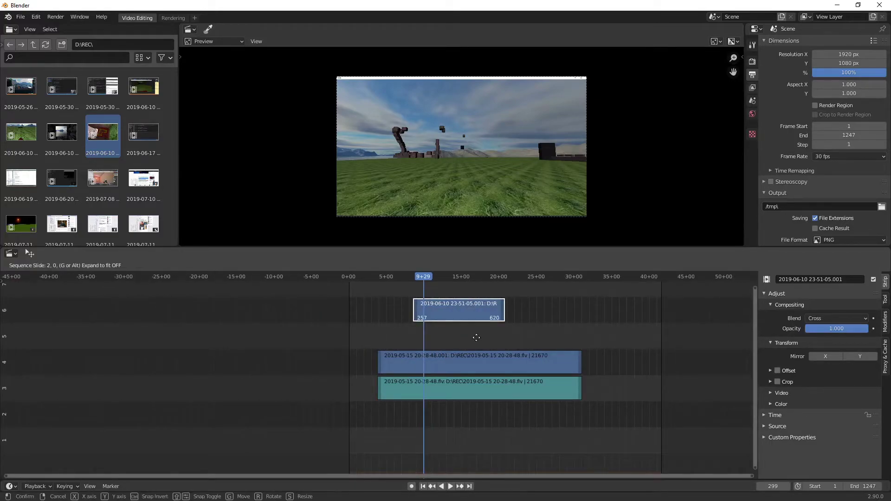
left_click(502, 363)
left_click(500, 339)
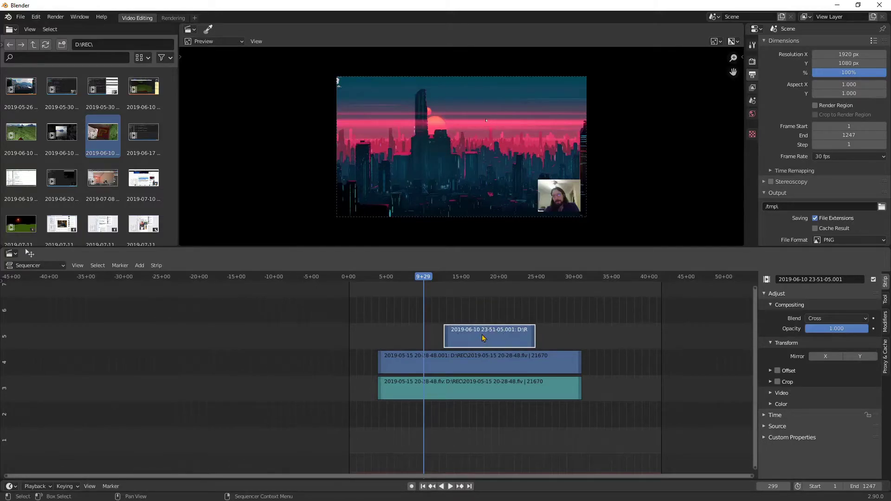
- Add a Transform effect to the 2019-06-10 strip with uniform scale 0.37, then preview a later frame
key("shift+a")
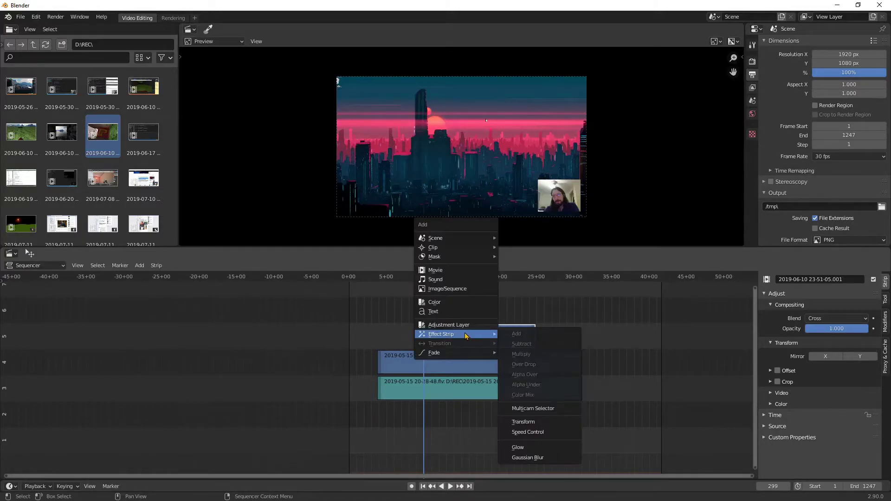
left_click(523, 421)
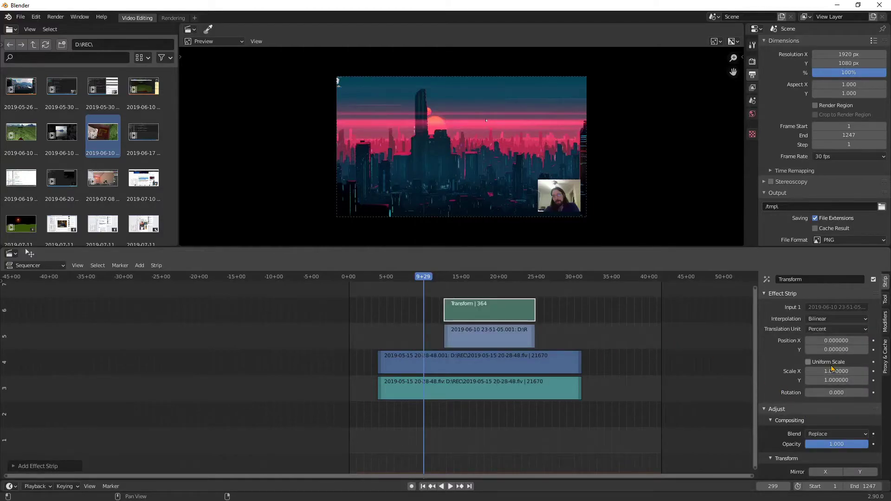
left_click(808, 362)
left_click_drag(837, 372, 807, 371)
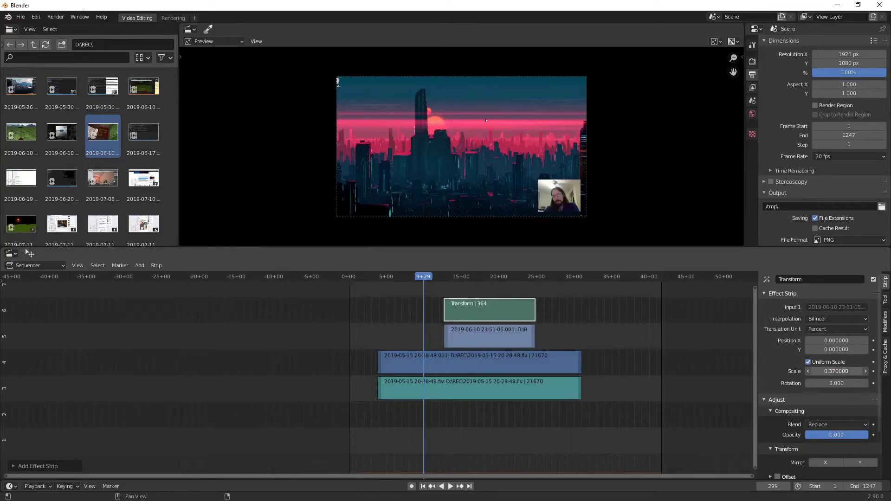
left_click(465, 278)
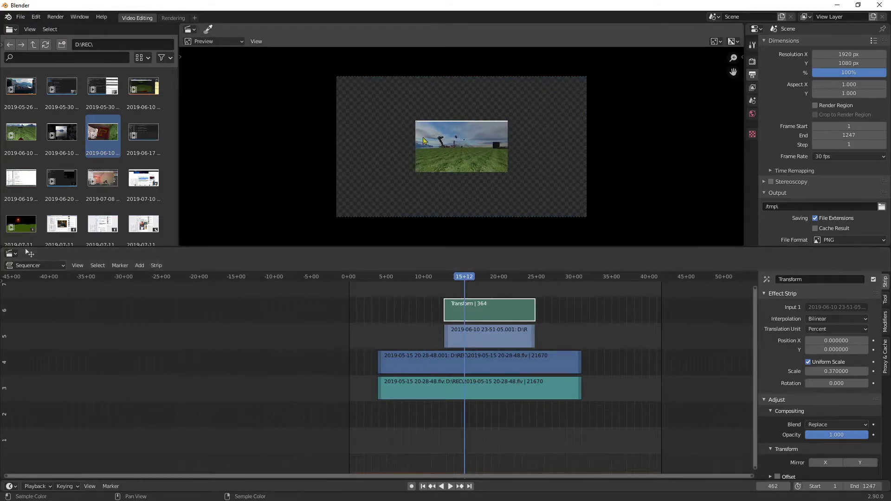
- Select the Transform strip in channel 6 and set its Blend mode to Over Drop
left_click(486, 372)
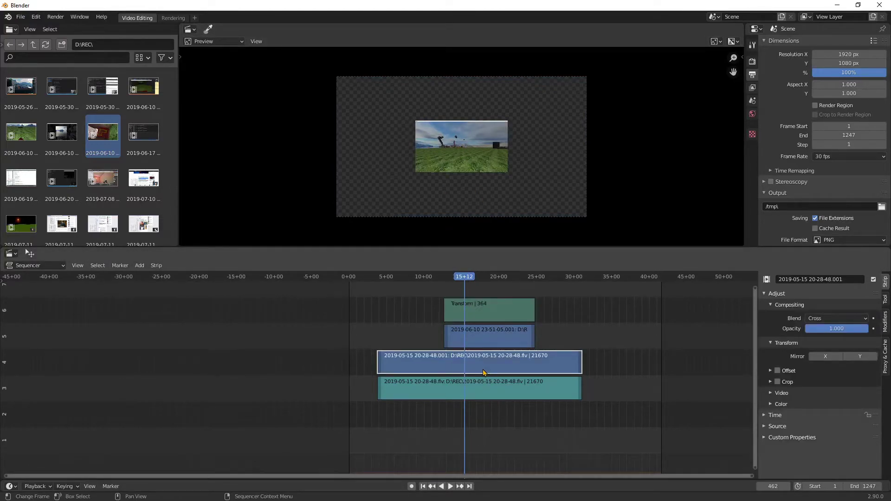
left_click(586, 345)
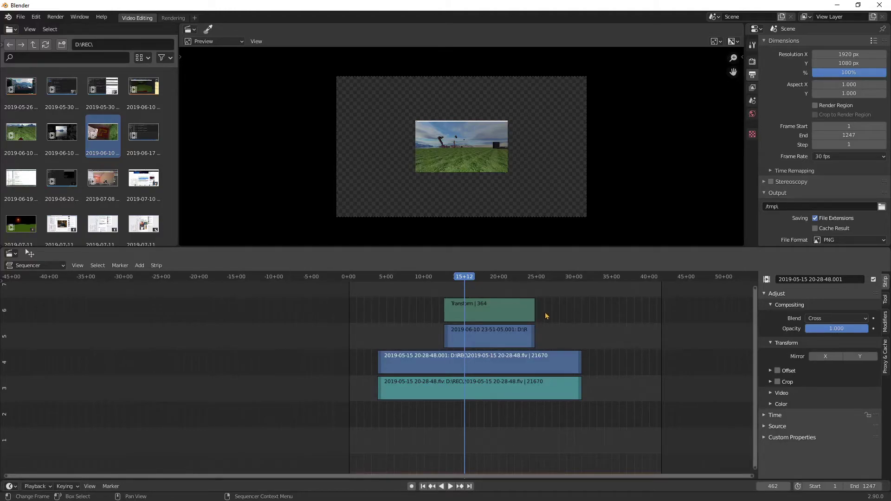
left_click(494, 311)
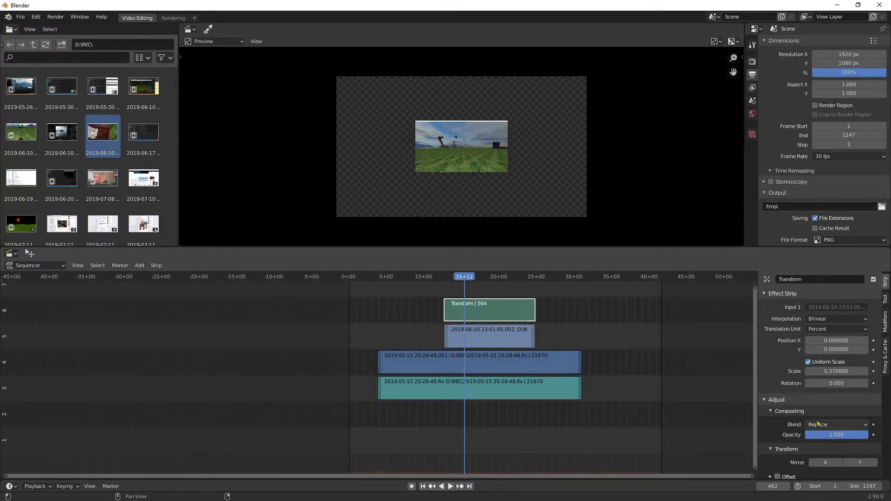
scroll(796, 404, "down", 3)
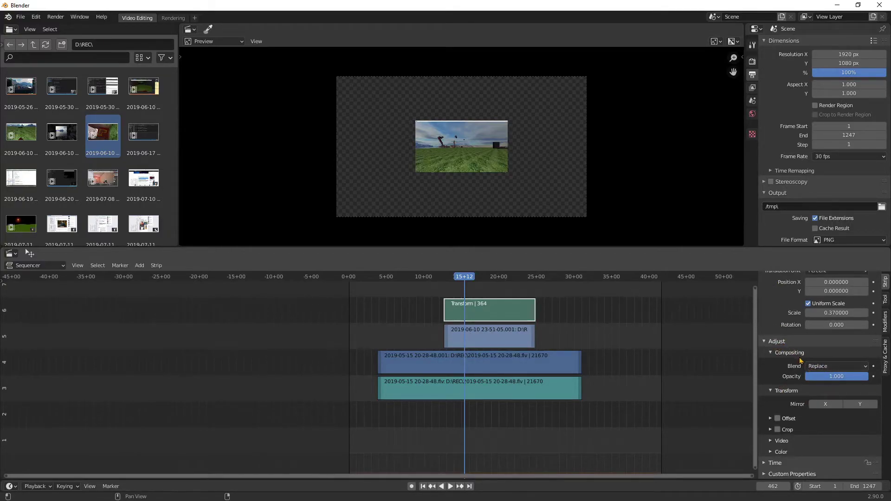
scroll(800, 361, "up", 2)
left_click(825, 405)
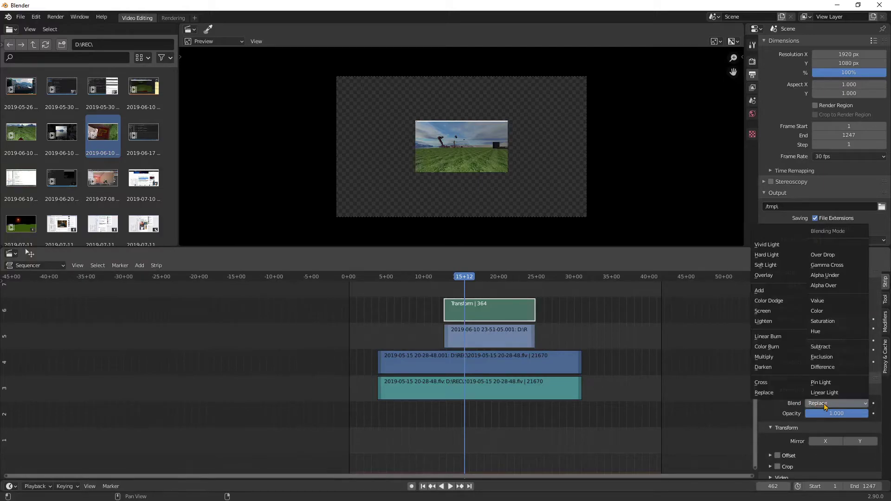
left_click(834, 261)
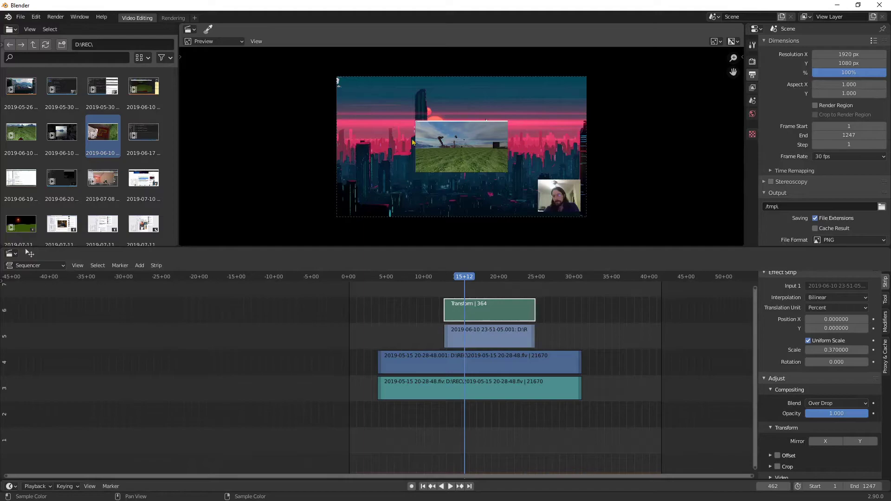
- Move the inset to the upper-left corner (about X -27.18, Y 23.91), keeping Over Drop blend
left_click_drag(842, 328, 884, 328)
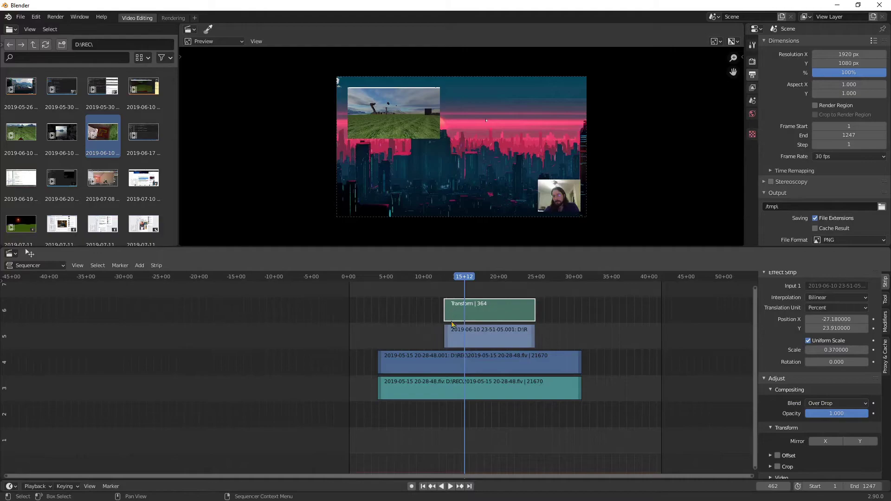
left_click(835, 403)
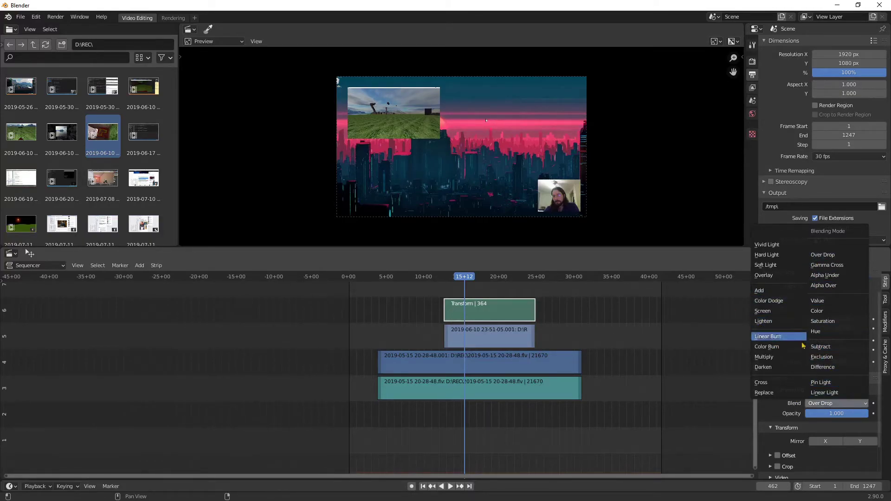
left_click(788, 393)
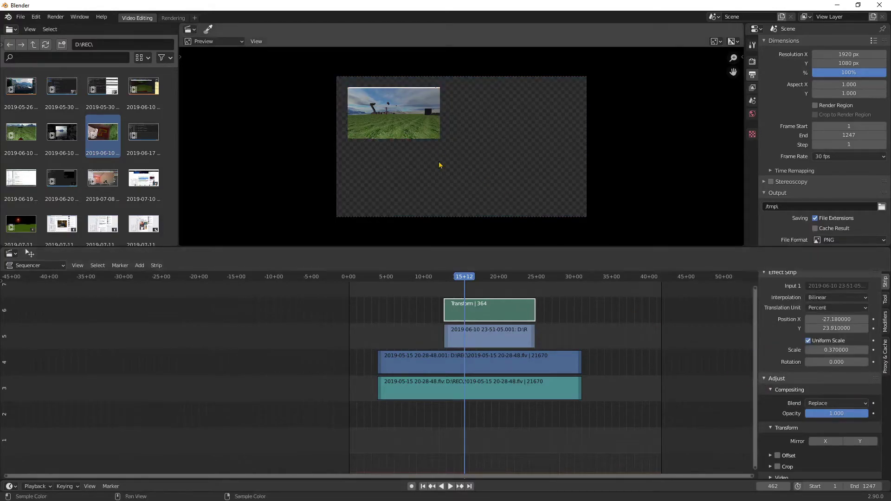
left_click(847, 404)
left_click(848, 255)
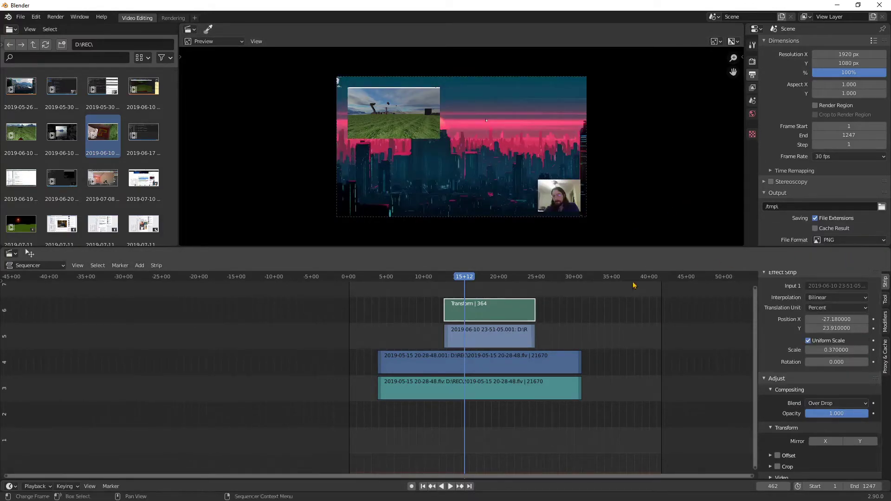
- Play back the composited clips to check the corner inset
key("space")
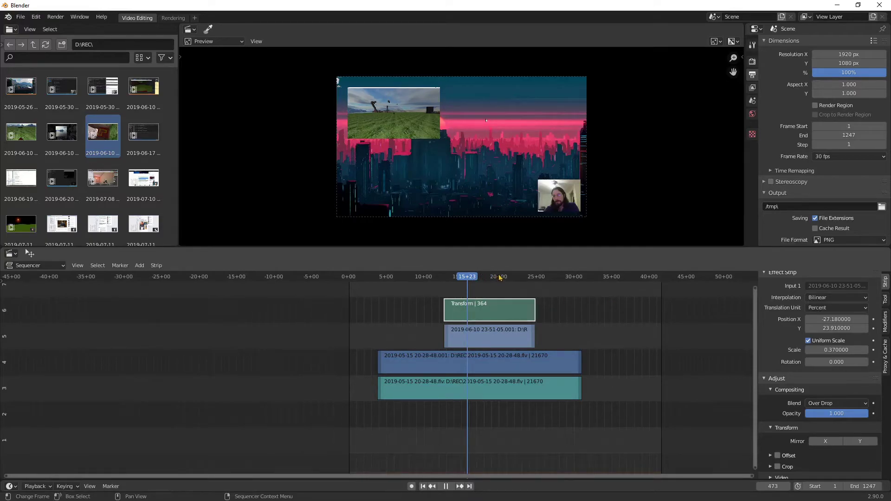
key("space")
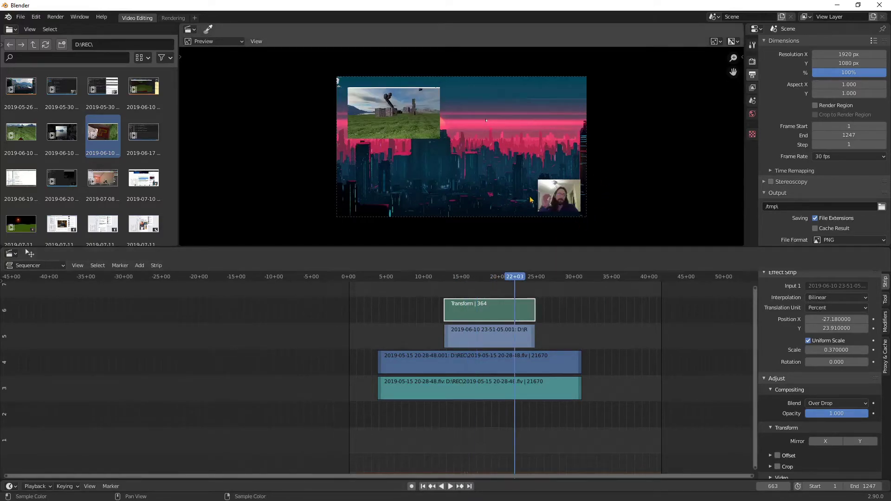
key("space")
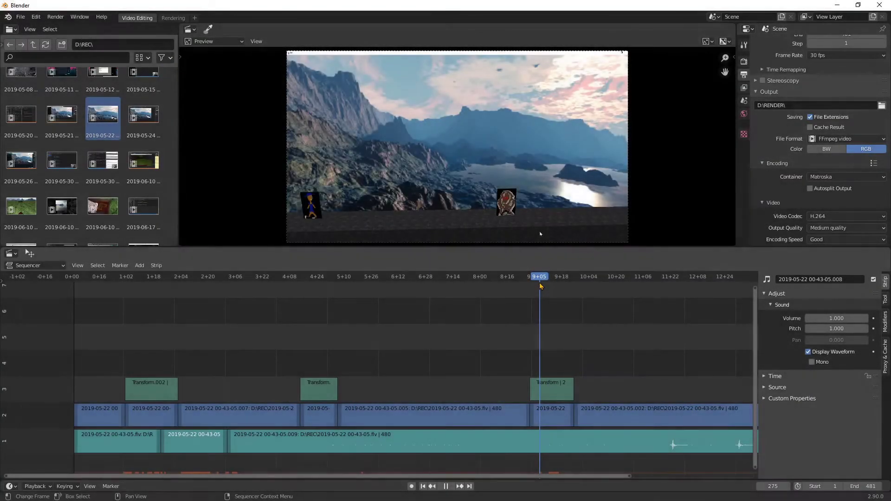
- Stop playback in the example project with the Transform, Transform.002 and Transform | 2 strips
key("space")
- Make Transform | 2 active and play through it to preview its zoom effect
left_click_drag(293, 278, 552, 278)
left_click(552, 389)
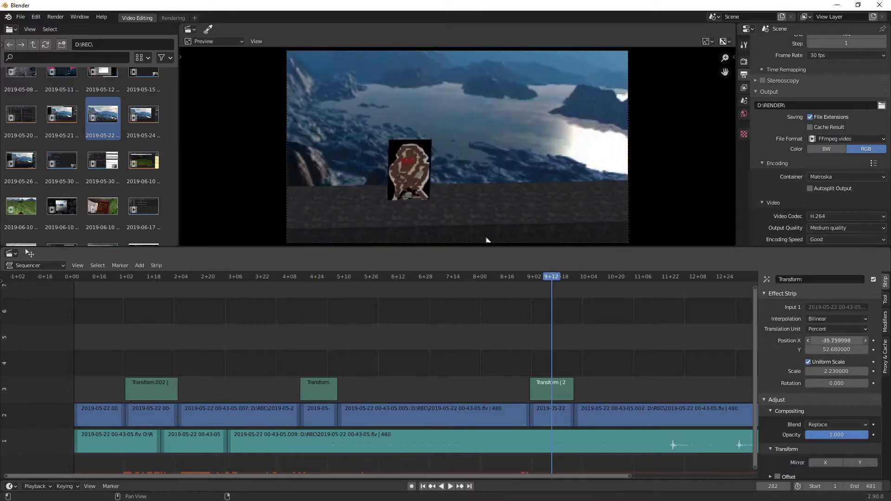
left_click(522, 279)
key("space")
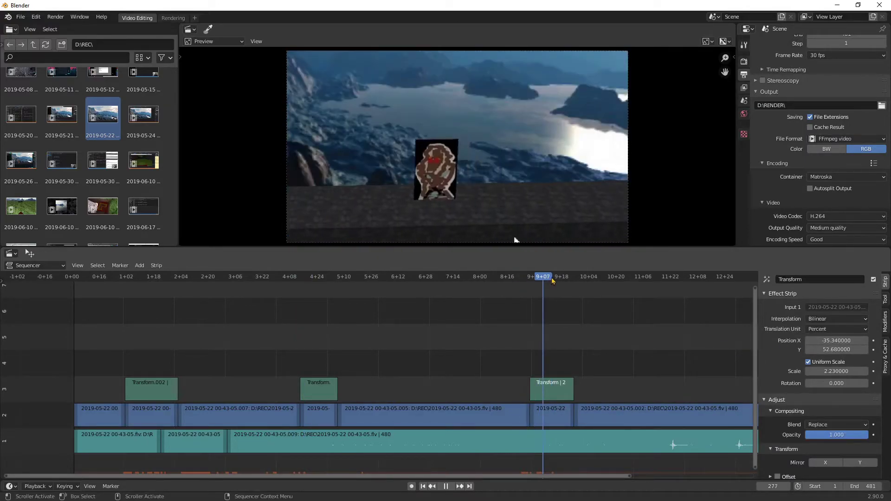
left_click(587, 278)
key("space")
- Demonstrate keyframing Position X on Transform | 2, then remove that keyframe and return to the strip start
left_click(525, 331)
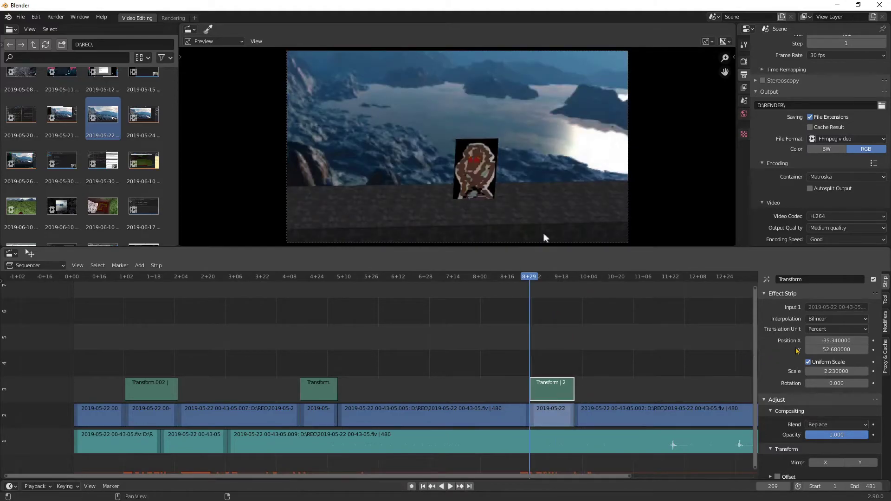
key("i")
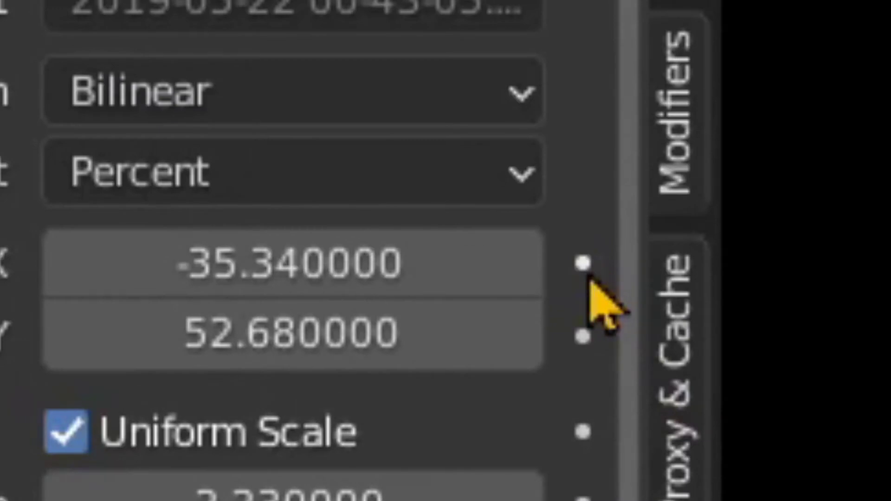
left_click(874, 342)
left_click(589, 278)
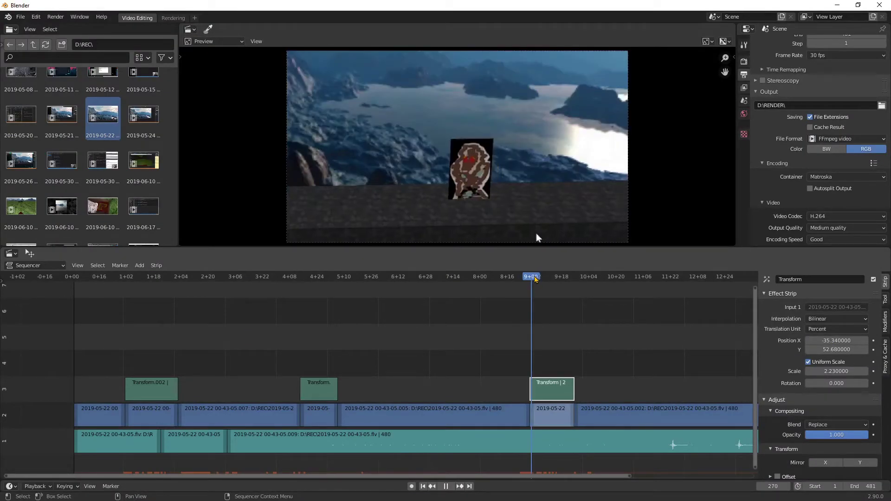
key("space")
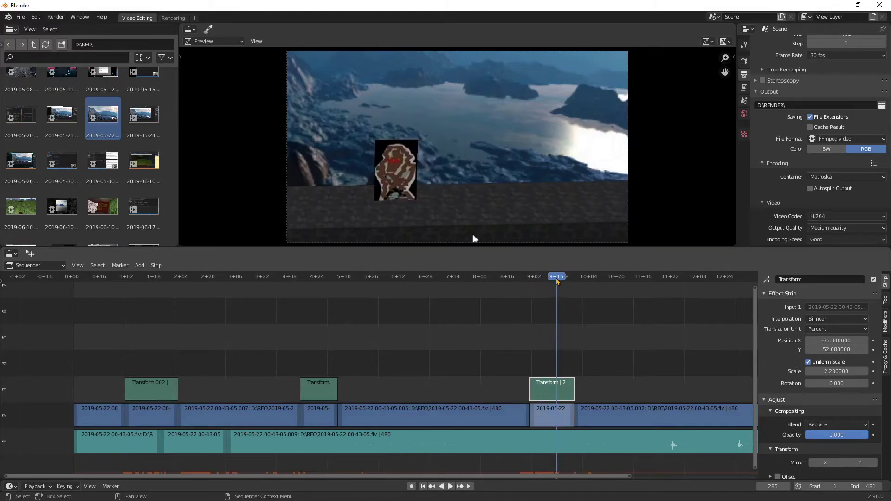
key("Page_Down")
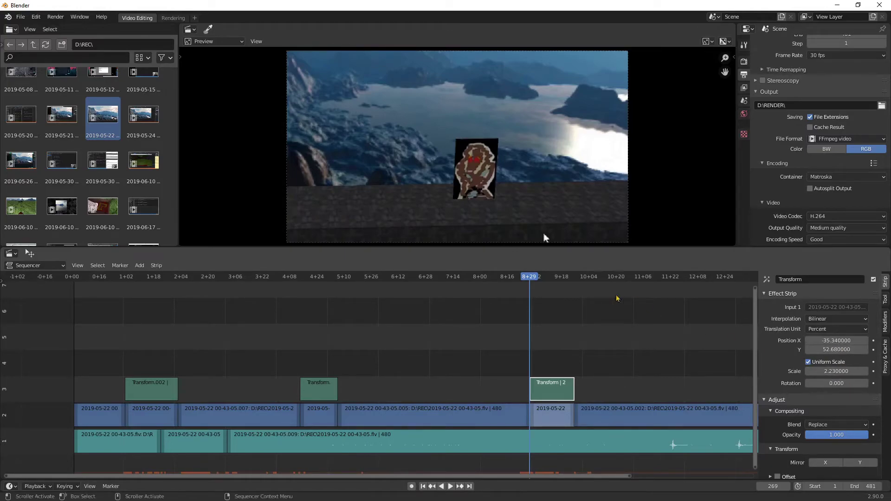
- Keyframe Position X, Position Y and Scale at frame 279, then play back to check
left_click(547, 279)
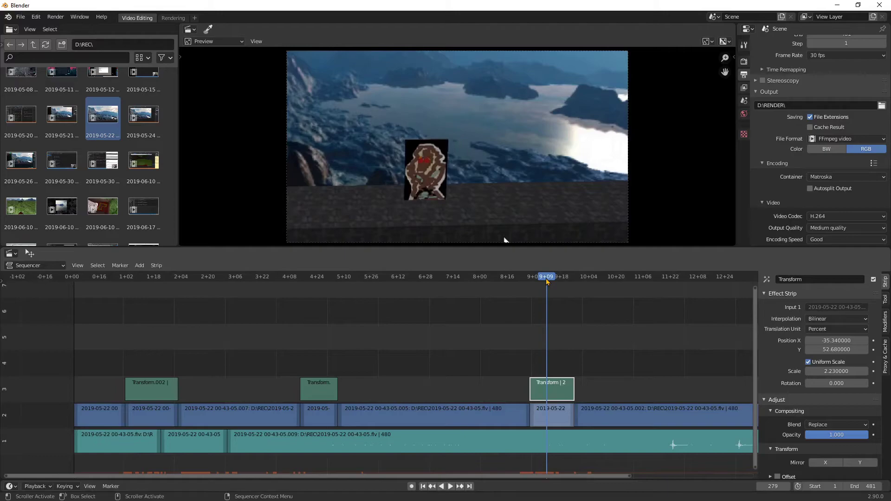
left_click(872, 341)
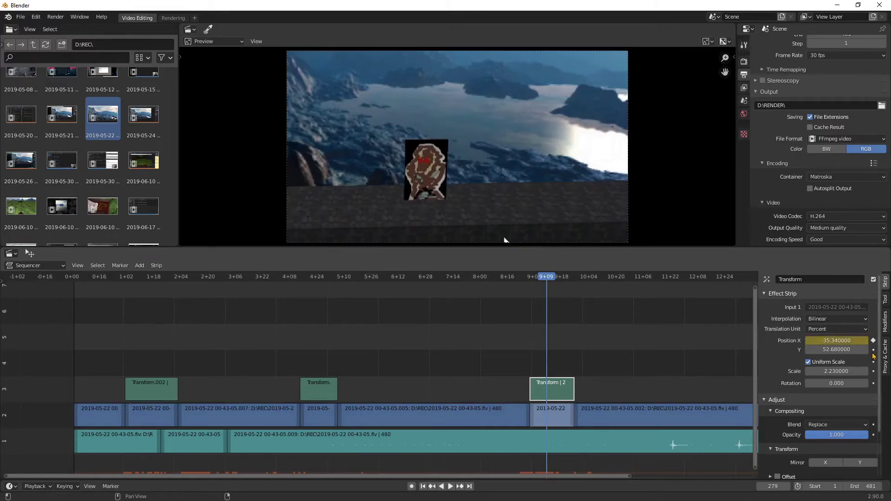
left_click(873, 350)
left_click(872, 371)
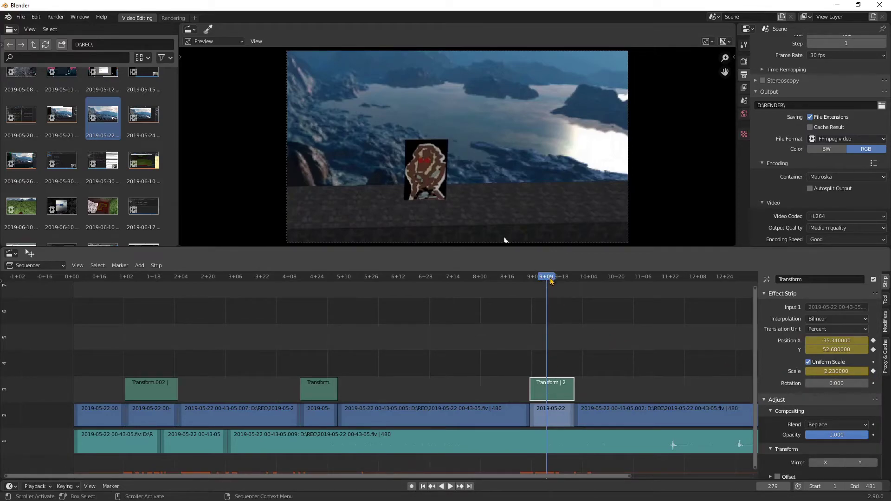
key("space")
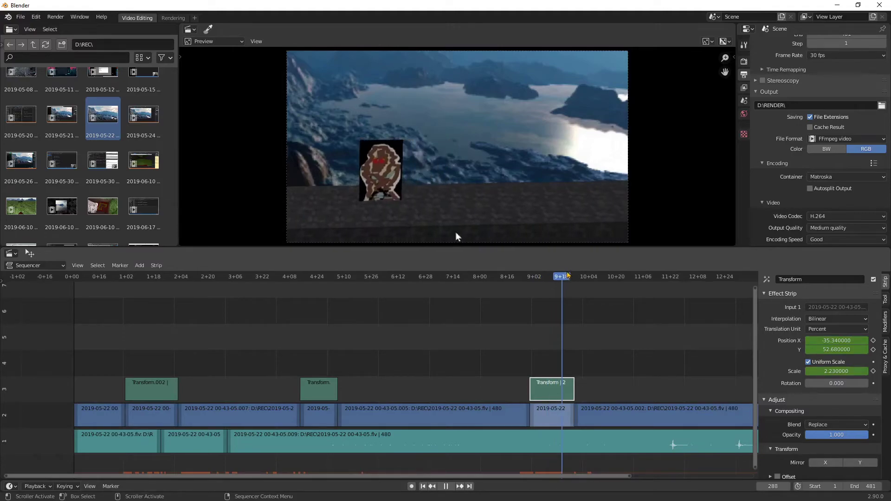
left_click_drag(568, 276, 529, 279)
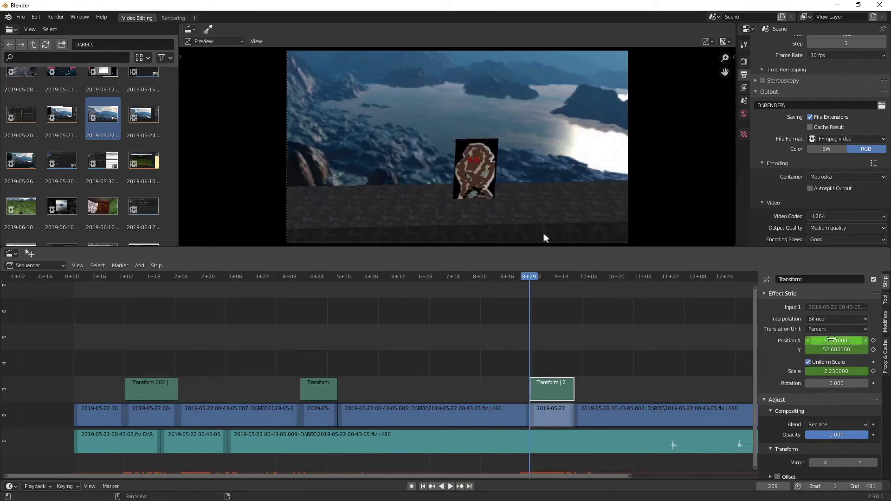
- Reset the Transform strip to Position X 0, Position Y 0 and Scale 1
left_click(832, 340)
type("0")
key("Return")
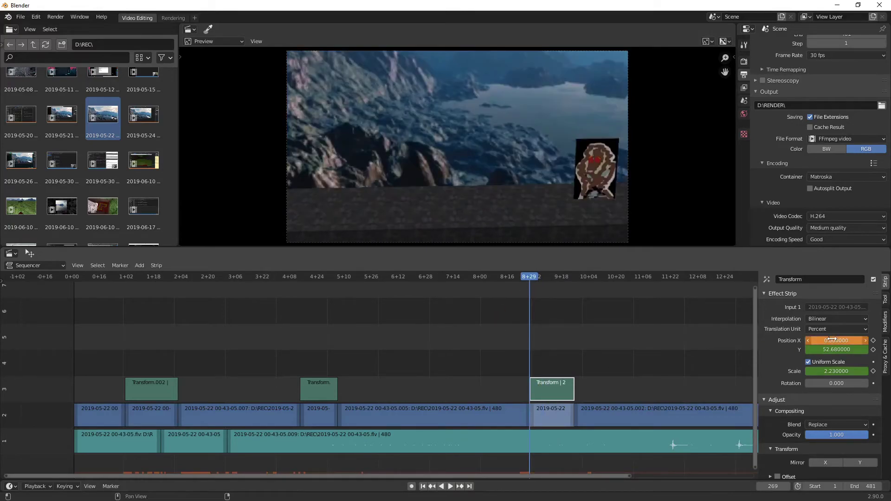
left_click(842, 349)
type("0")
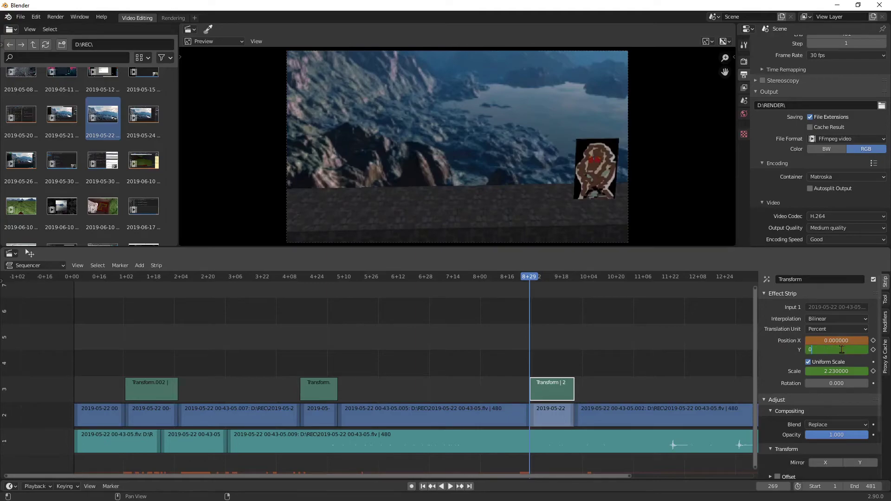
key("Return")
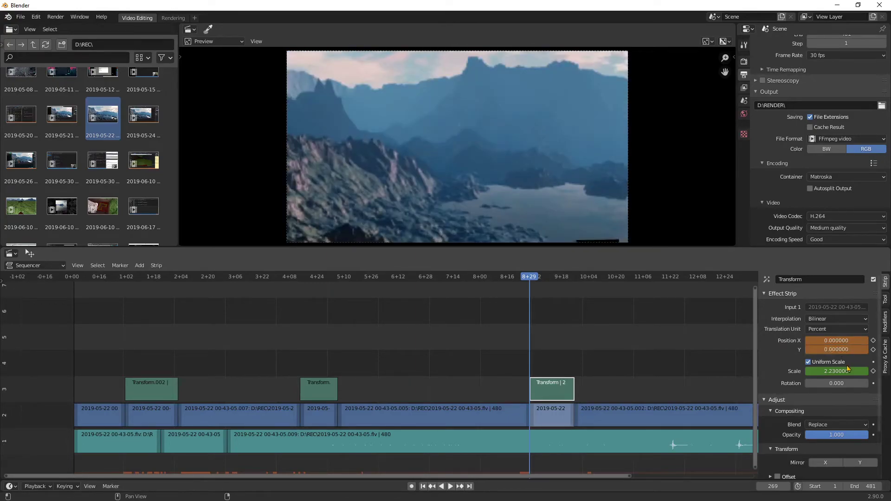
left_click(843, 371)
type("1")
key("Return")
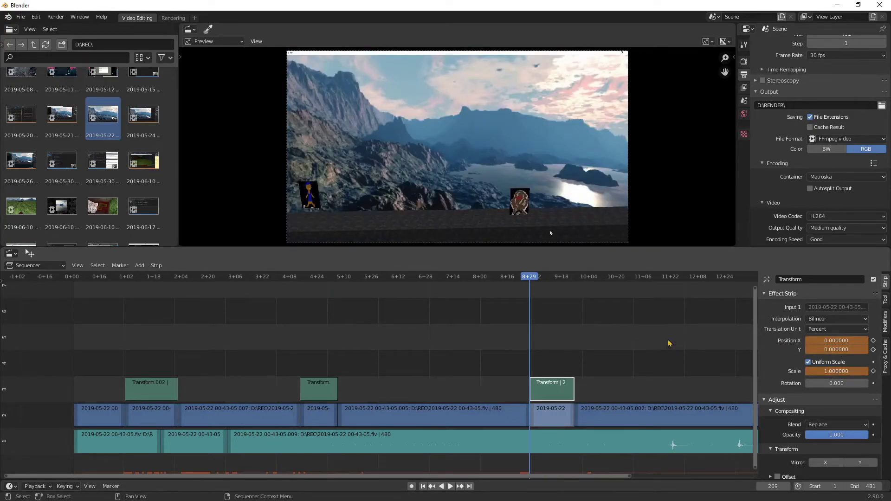
- Keyframe Position X, Position Y and Scale at frame 269
left_click(873, 341)
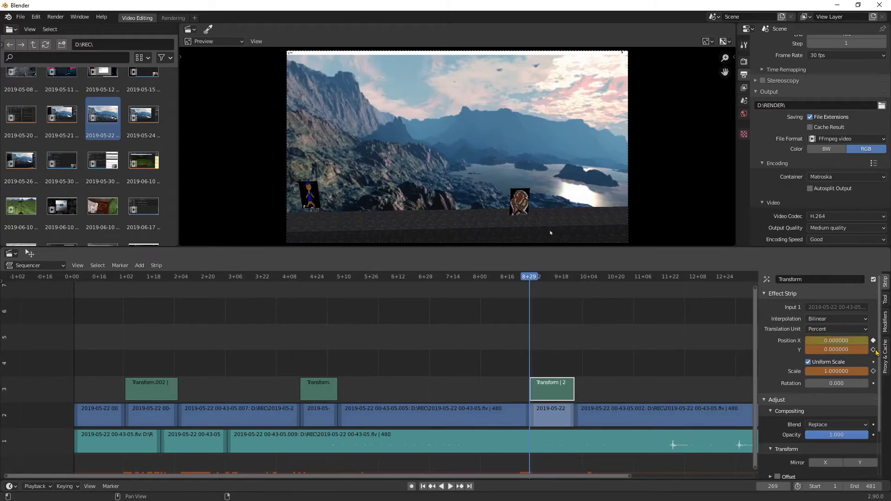
left_click(873, 349)
left_click(874, 371)
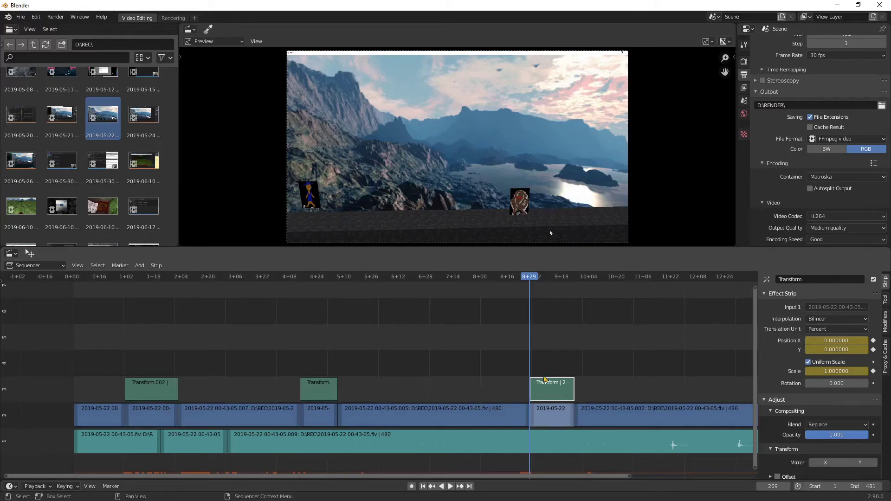
- Play the zoom-in from frame 269, pausing once, until frame 292 at scale 2.23
key("space")
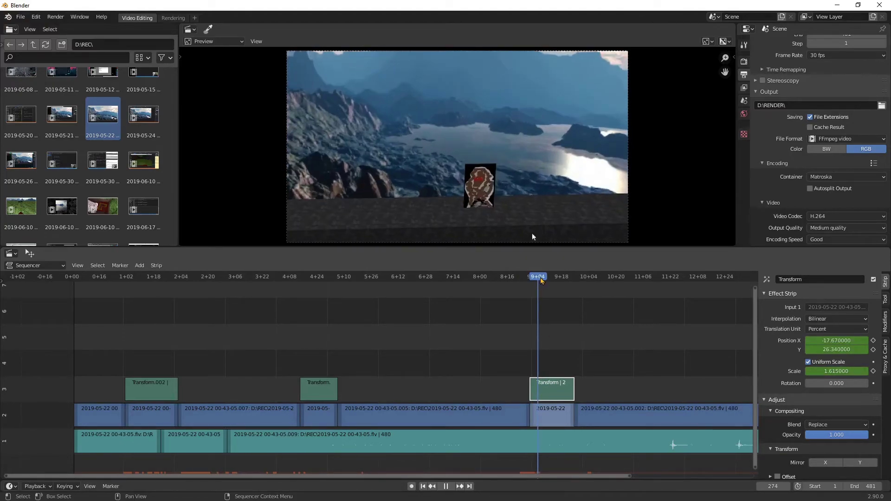
key("Escape")
key("space")
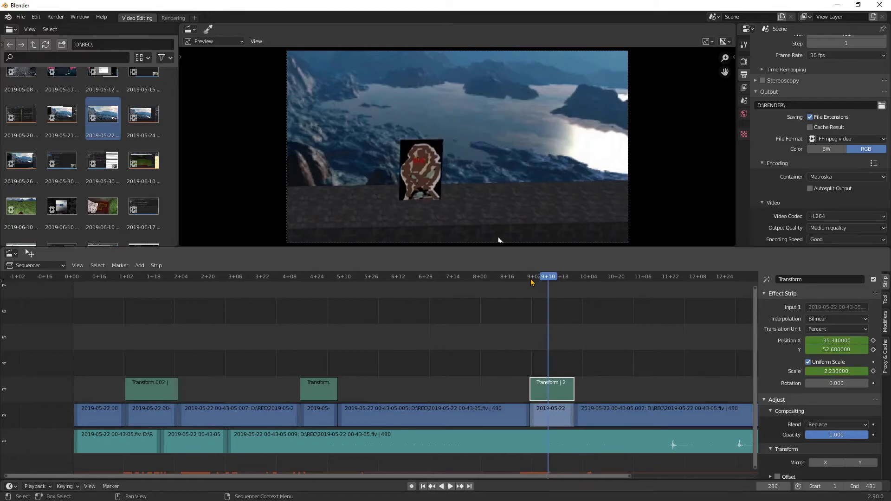
key("space")
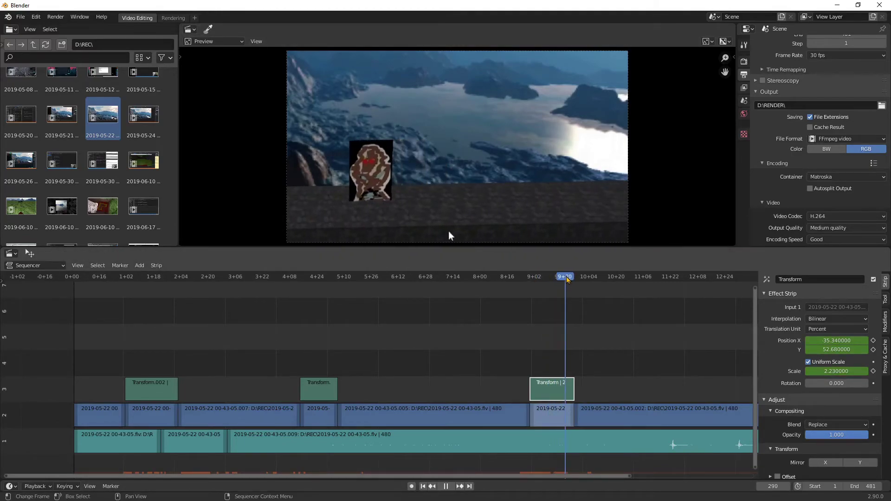
- Stop playback at frame 292 and keyframe Position X, Y and Scale to hold the zoom
key("space")
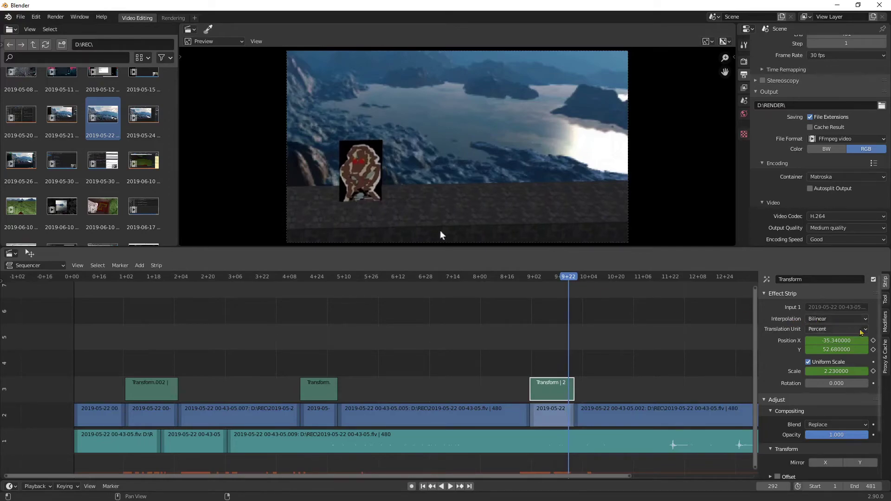
left_click(873, 340)
left_click(874, 349)
left_click(873, 371)
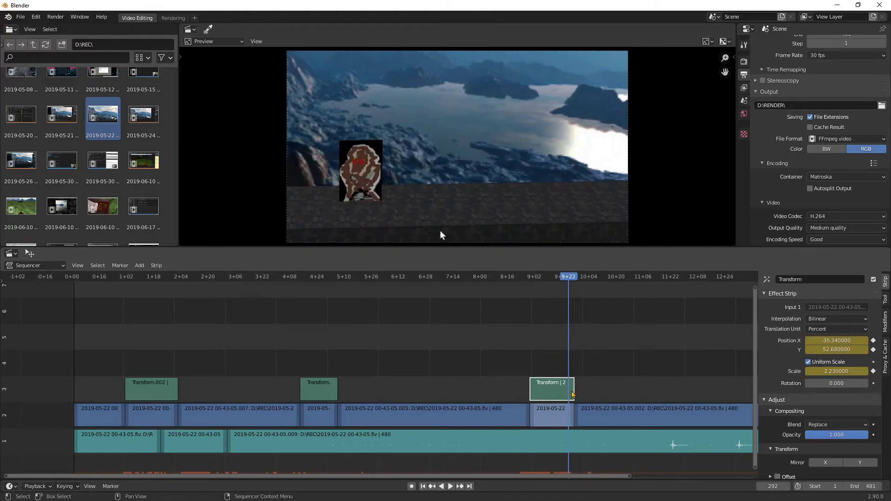
- At frame 295, set Position X and Y to 0 and Scale to 1
key("Right")
key("Right")
key("Right")
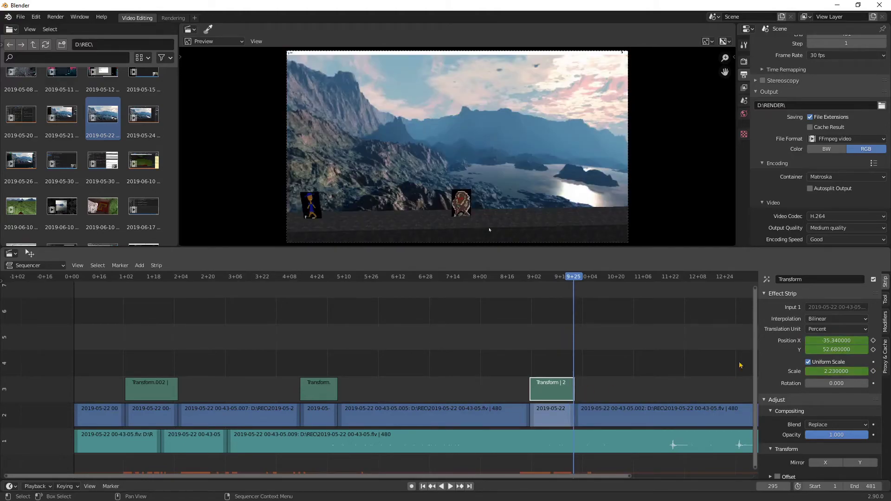
left_click(838, 342)
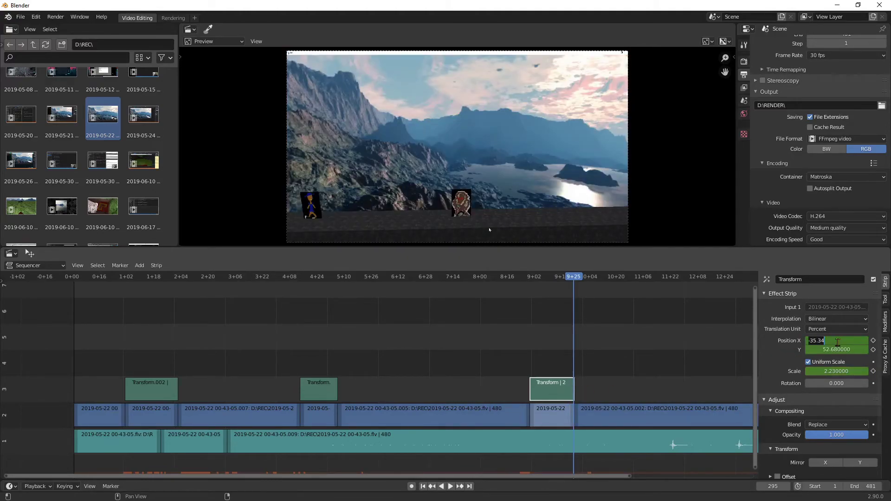
type("0")
key("Return")
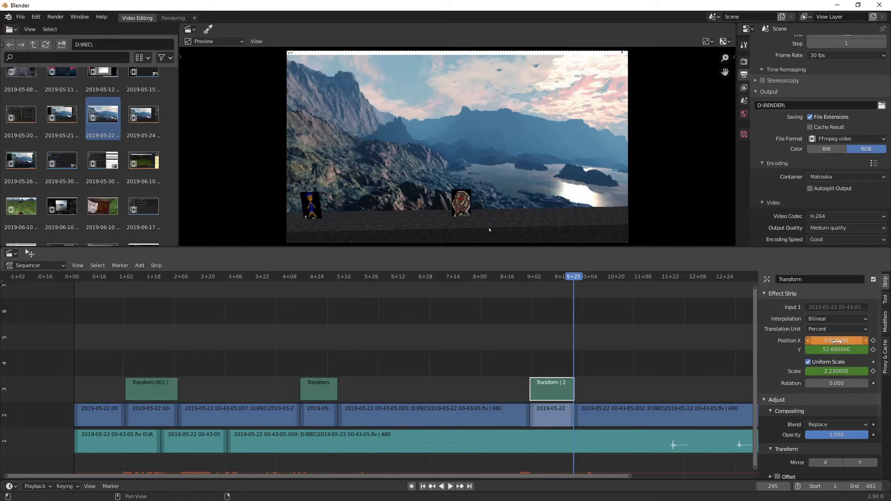
left_click(830, 349)
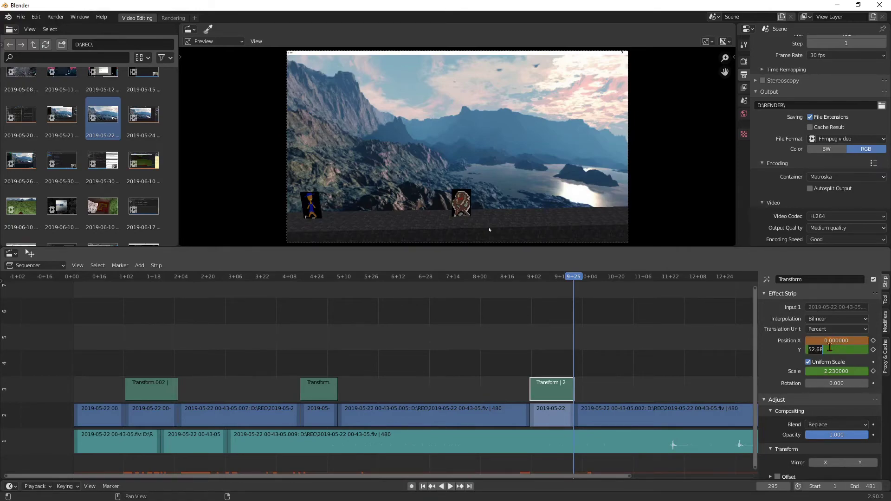
type("0")
key("Return")
left_click(826, 371)
type("1")
key("Return")
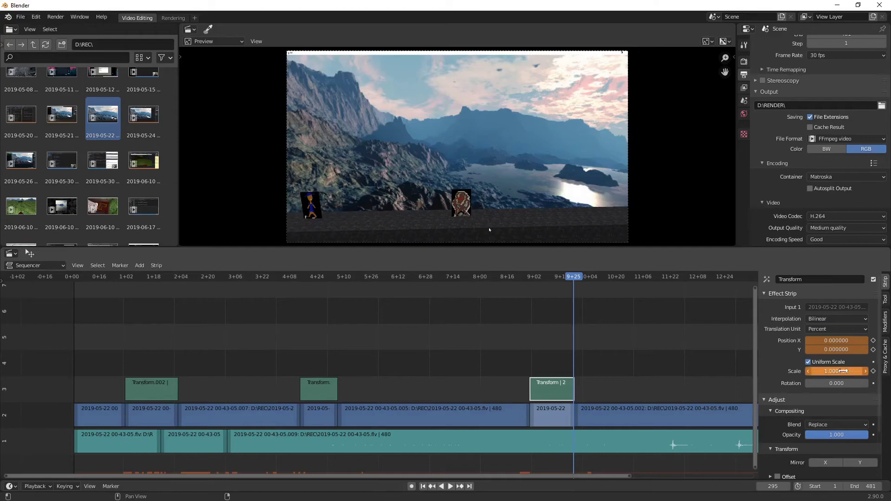
- Keyframe Position X, Position Y and Scale at frame 295
left_click(873, 340)
left_click(873, 349)
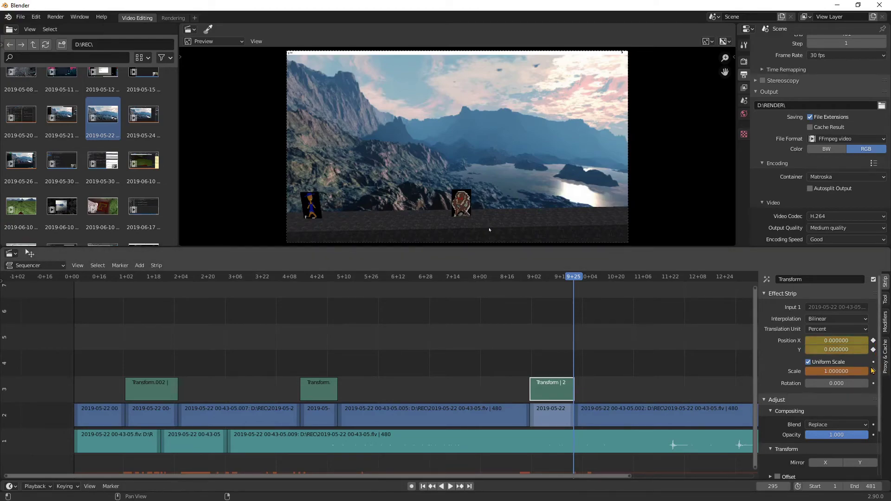
left_click(873, 371)
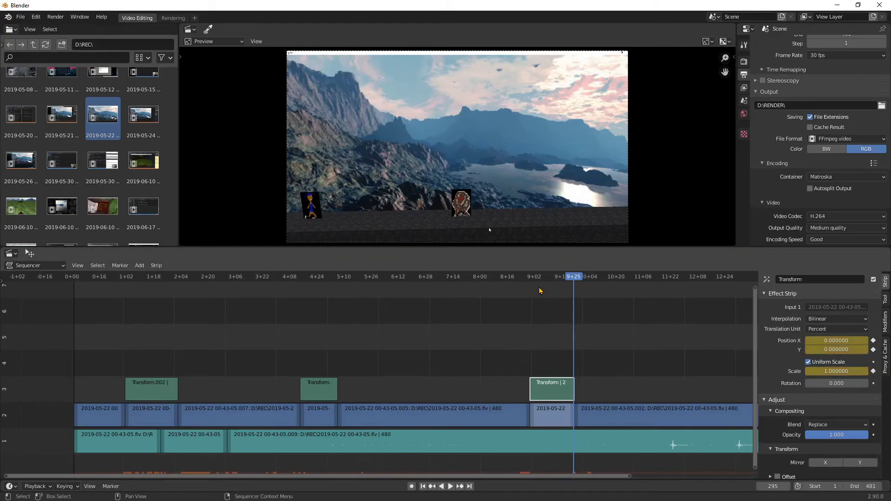
- Play the zoom animation from frame 268 through to frame 296
left_click_drag(529, 277, 525, 276)
key("space")
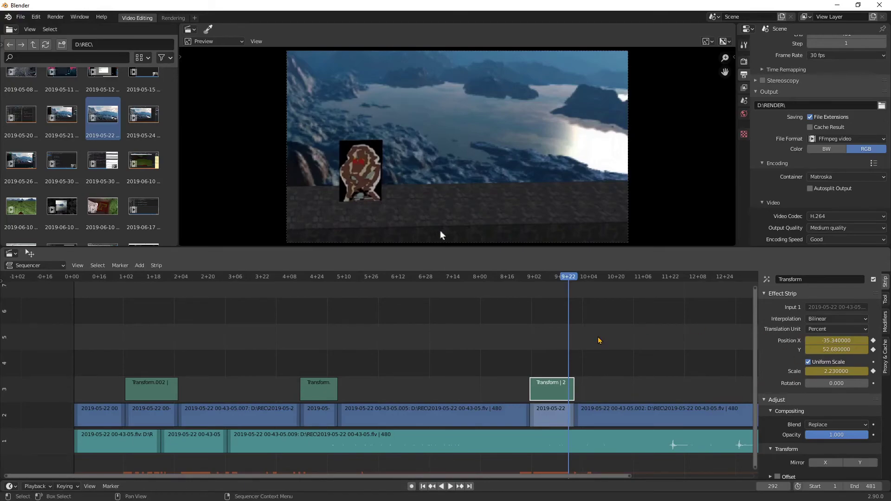
key("Right")
key("Right")
key("Right")
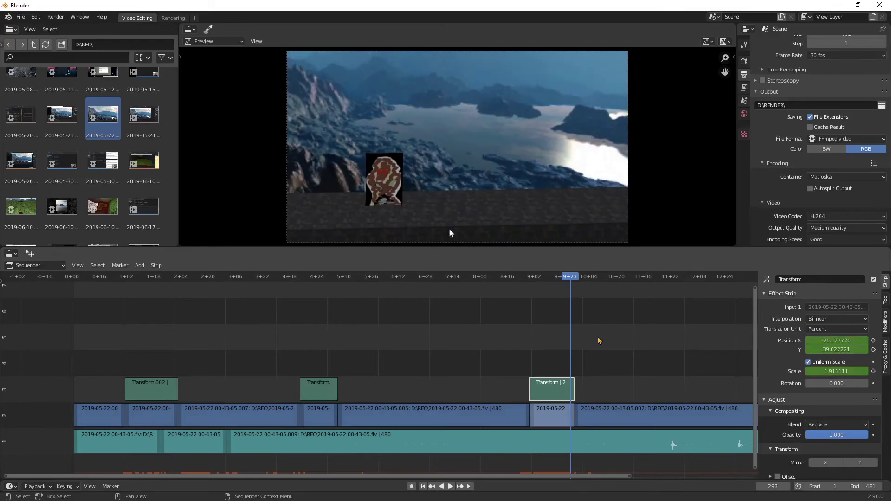
key("Right")
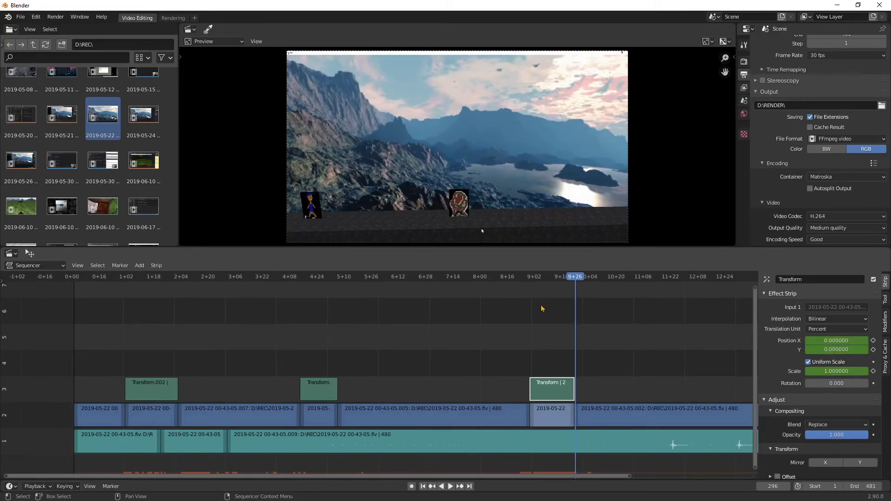
- Replay the zoom from just before it several times, then stop and go to frame 145
left_click(525, 277)
key("space")
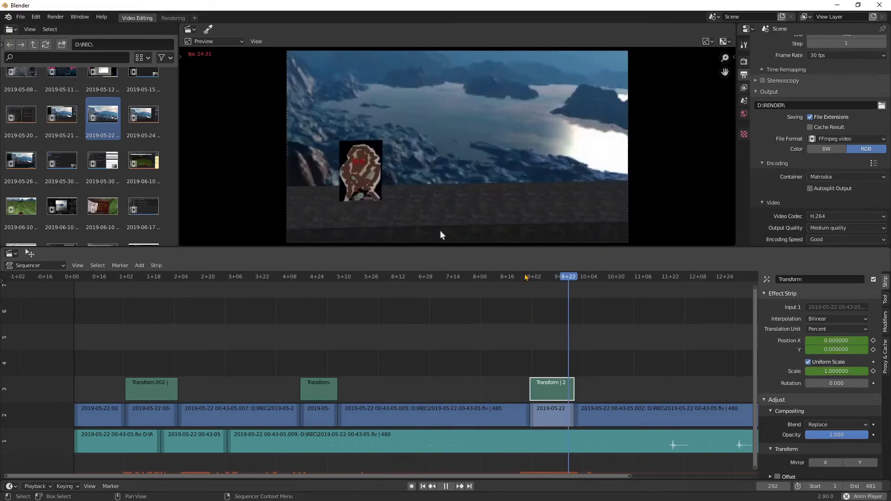
left_click(526, 277)
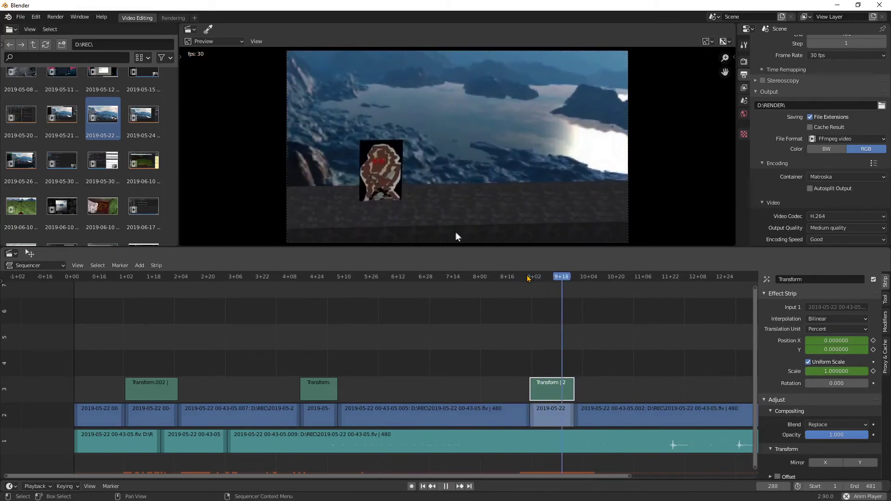
left_click(521, 278)
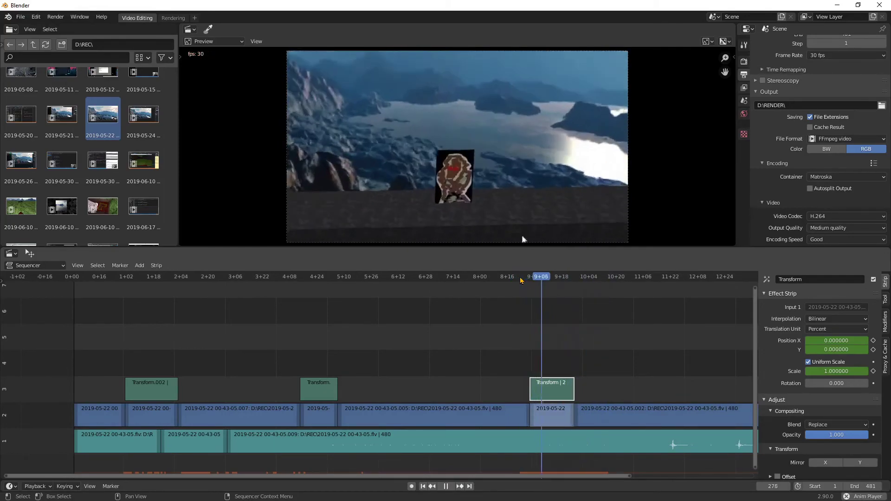
left_click(521, 280)
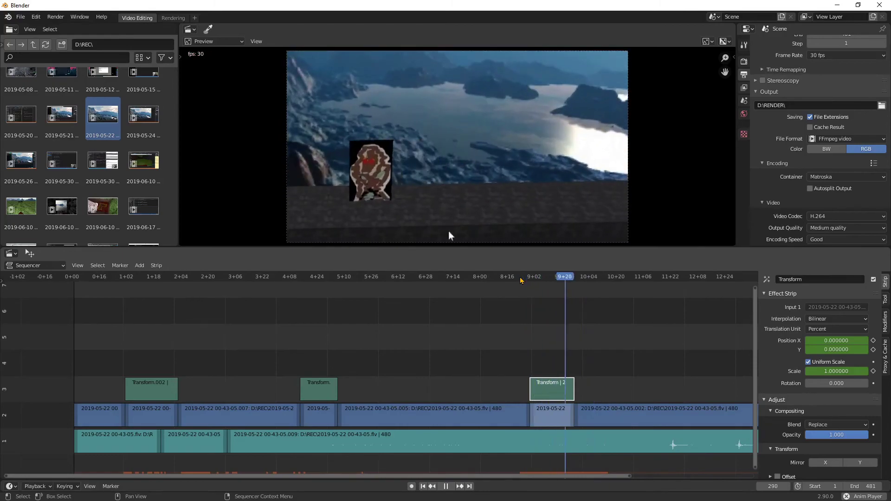
key("space")
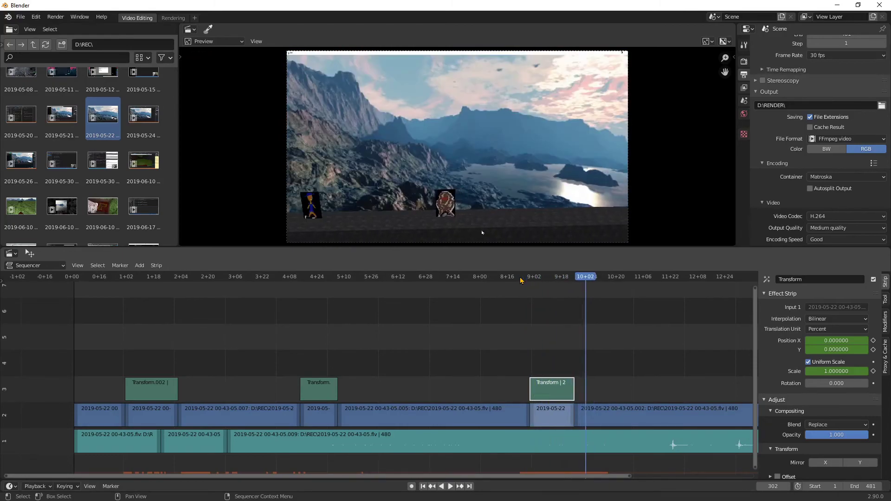
left_click(319, 280)
left_click(317, 390)
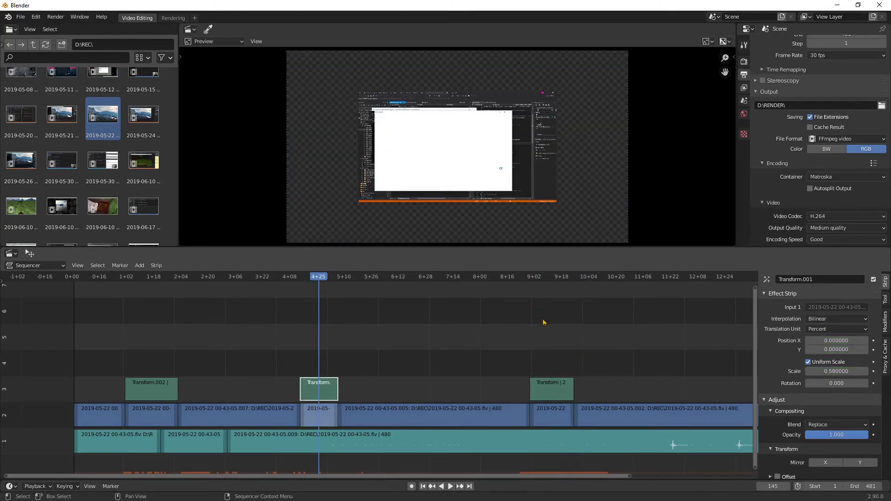
left_click(555, 280)
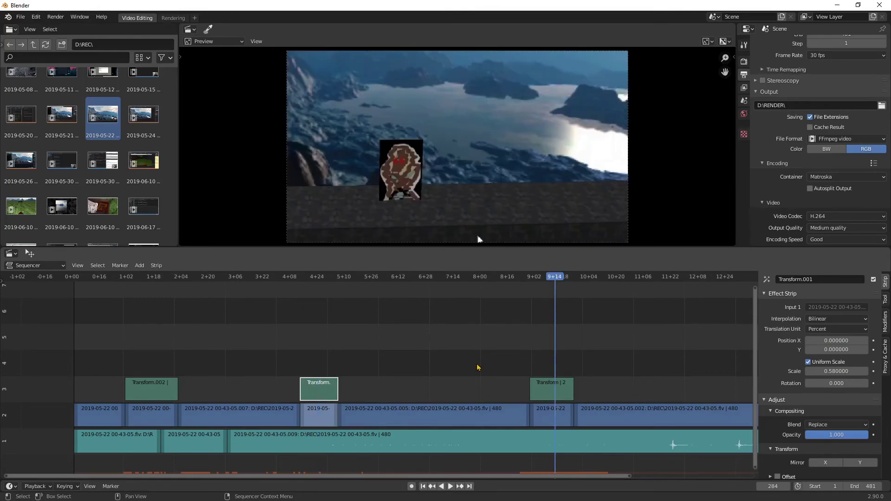
scroll(541, 362, "down", 3)
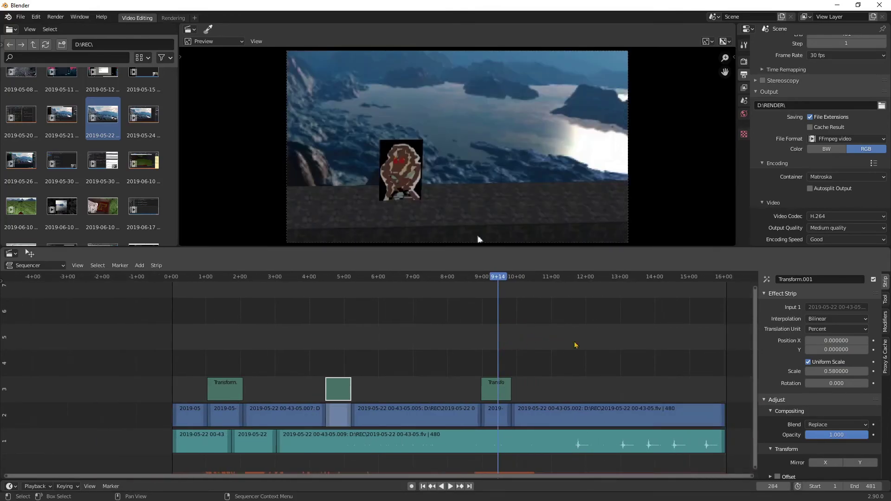
left_click_drag(218, 281, 323, 281)
key("space")
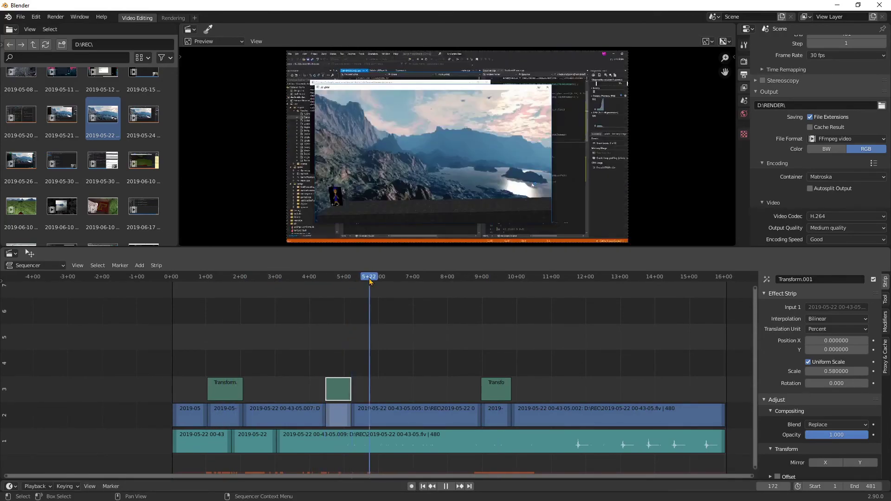
key("space")
left_click(479, 284)
key("space")
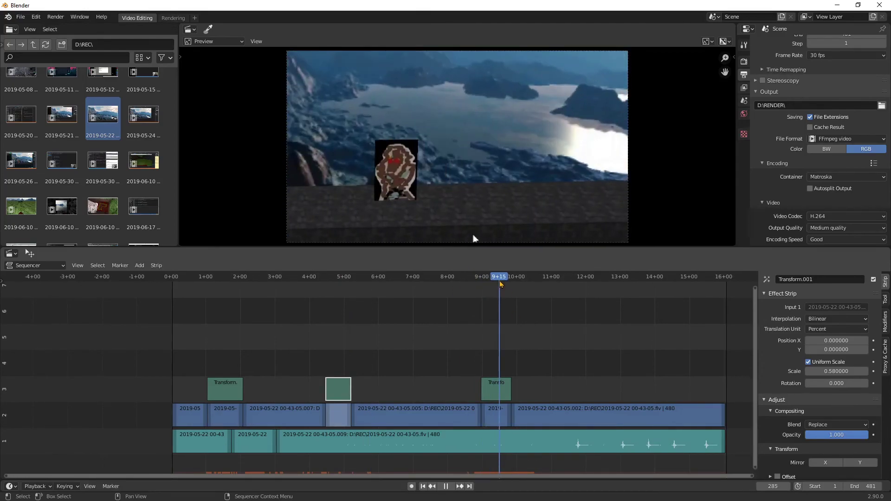
key("Escape")
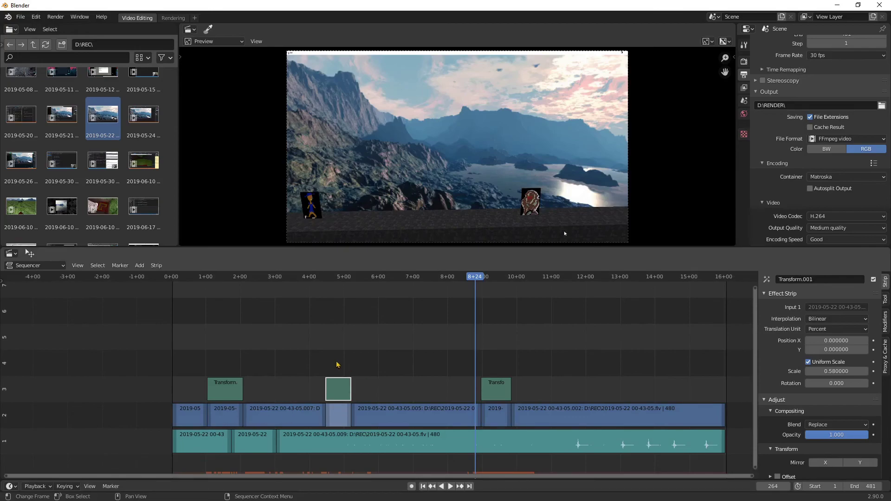